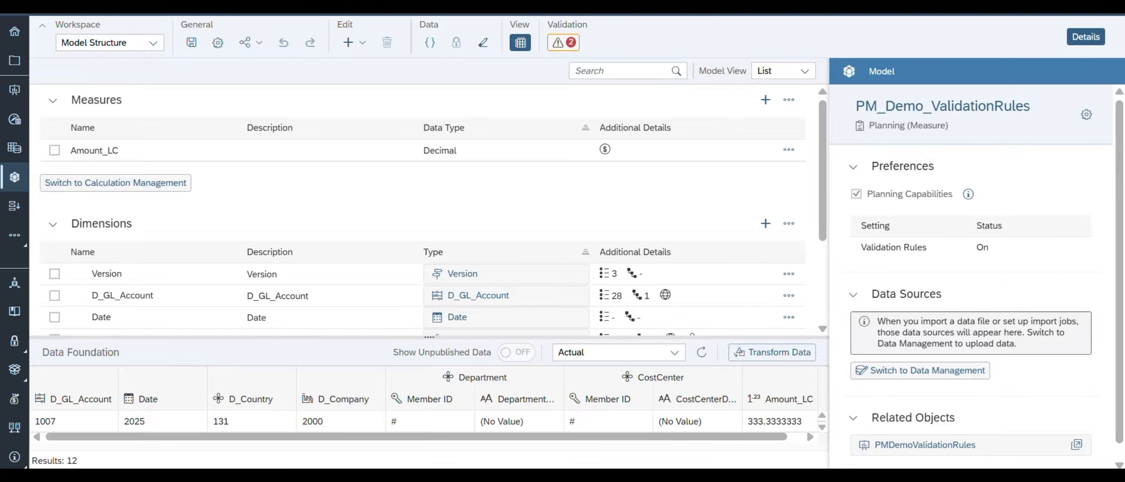
Switch the PM_Demo_ValidationRules model to its Validation Rules workspace.
left_click(155, 47)
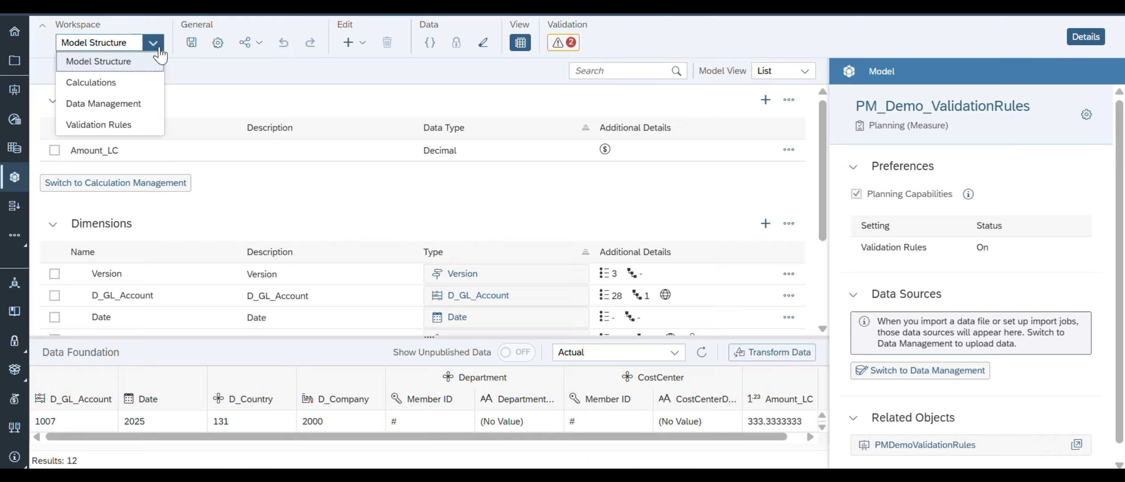
left_click(128, 130)
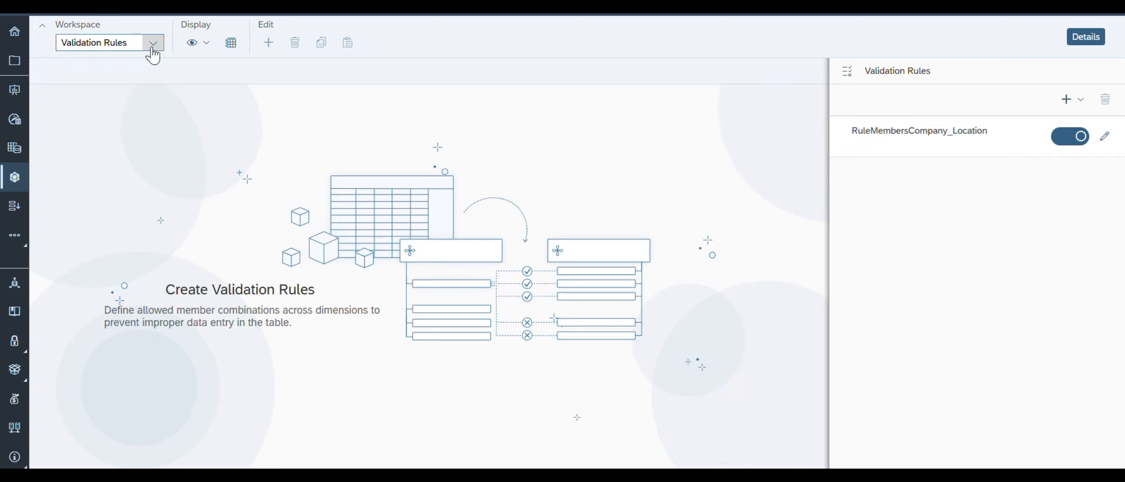
left_click(153, 45)
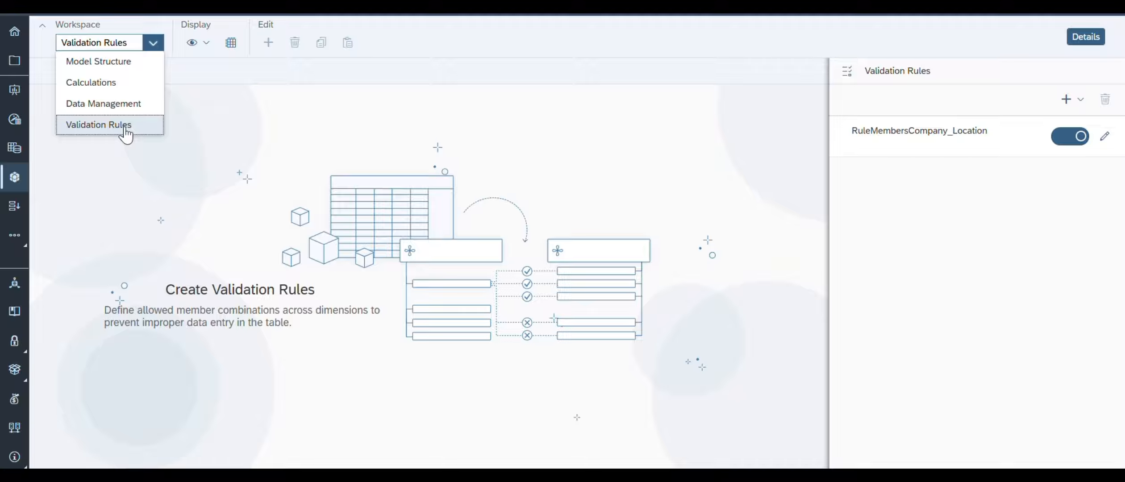
left_click(972, 229)
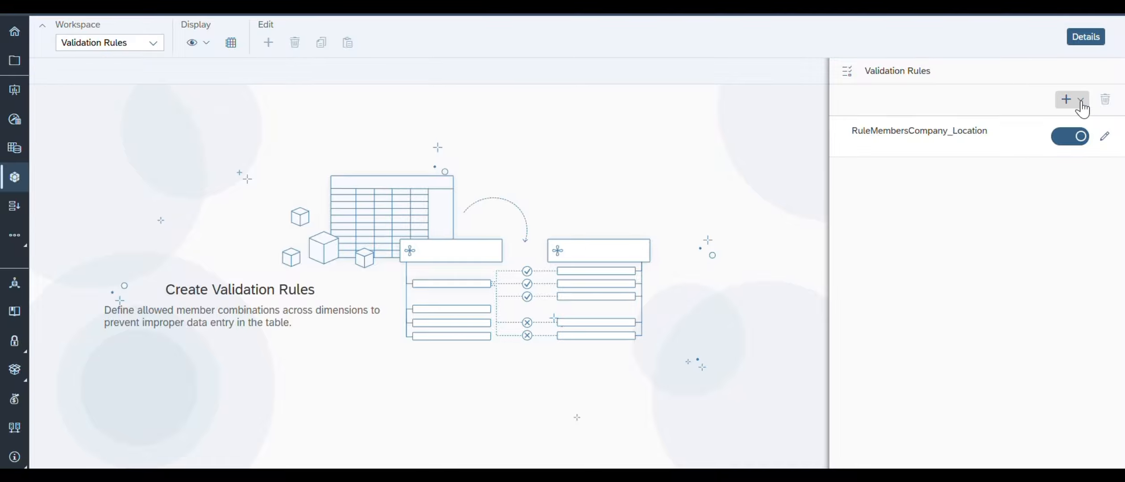
left_click(1081, 103)
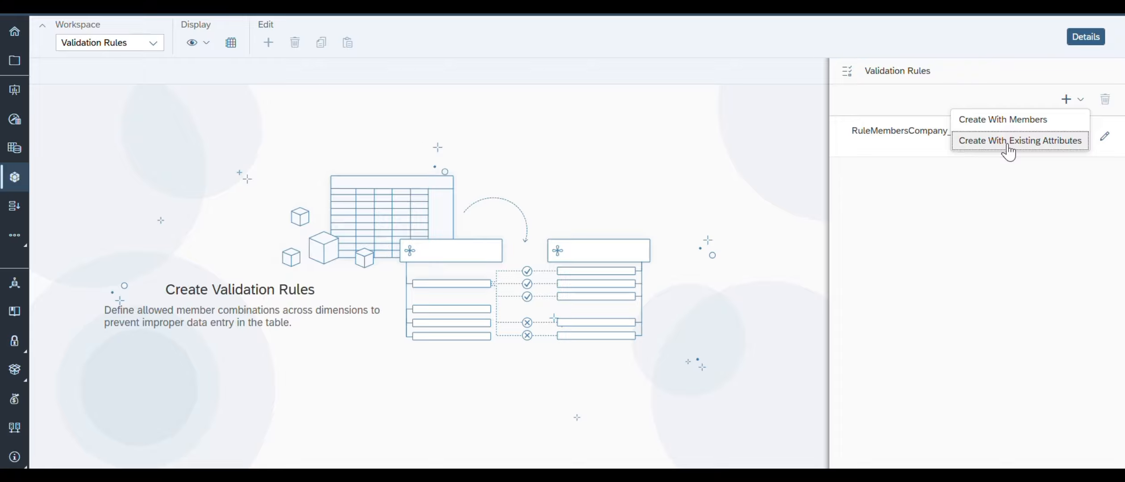
left_click(1008, 141)
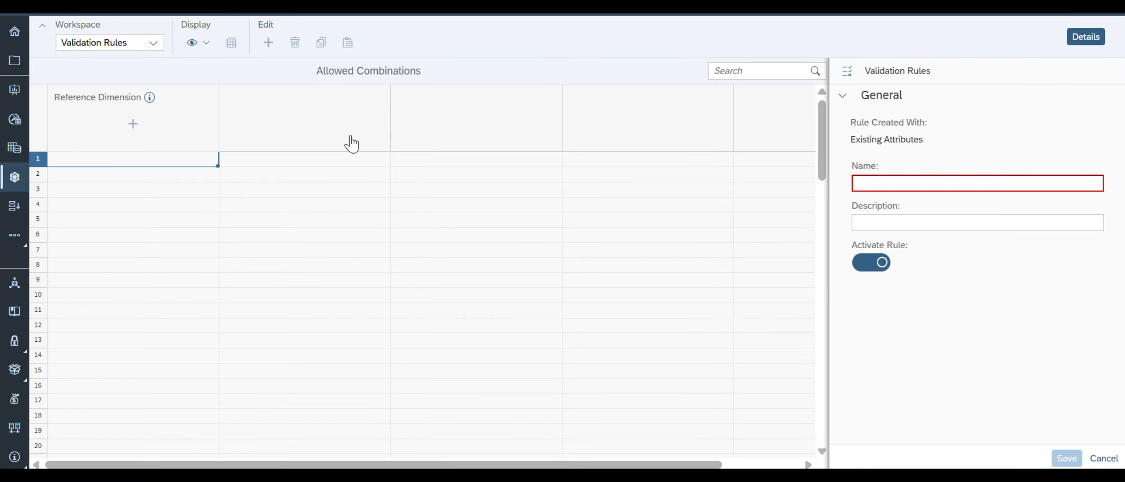
left_click(132, 124)
left_click(1112, 463)
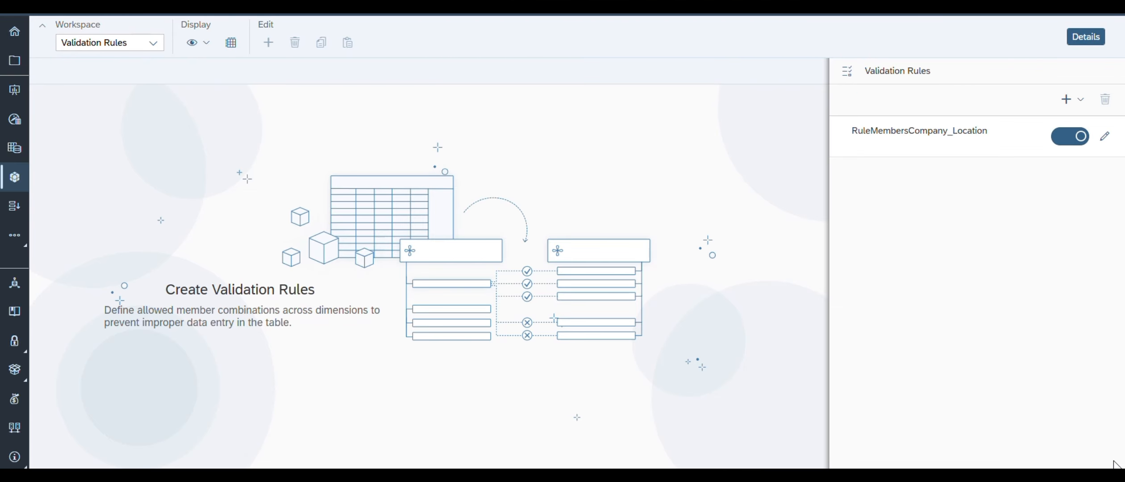
Return to the Model Structure workspace and dismiss the two spatial data warnings.
left_click(157, 44)
left_click(134, 63)
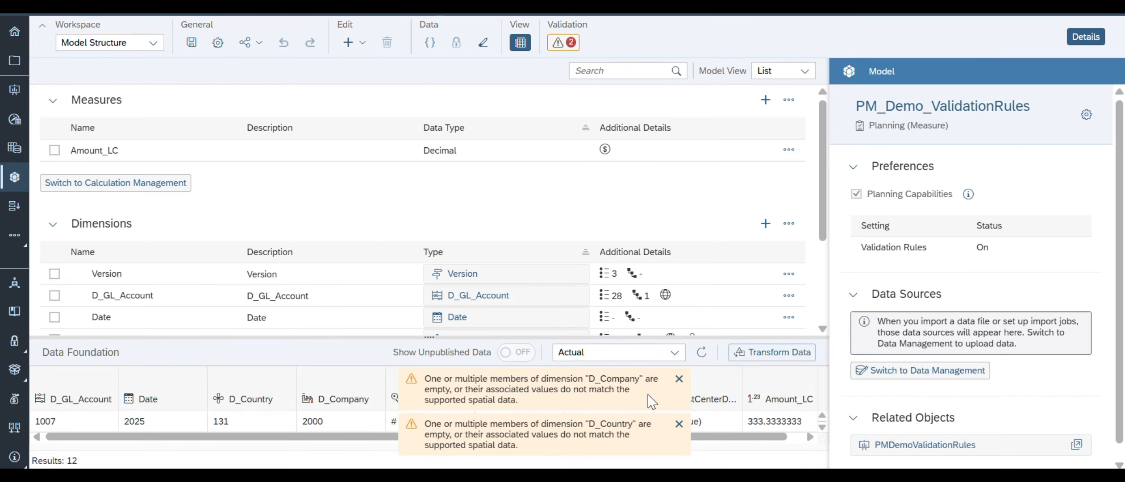
left_click(679, 378)
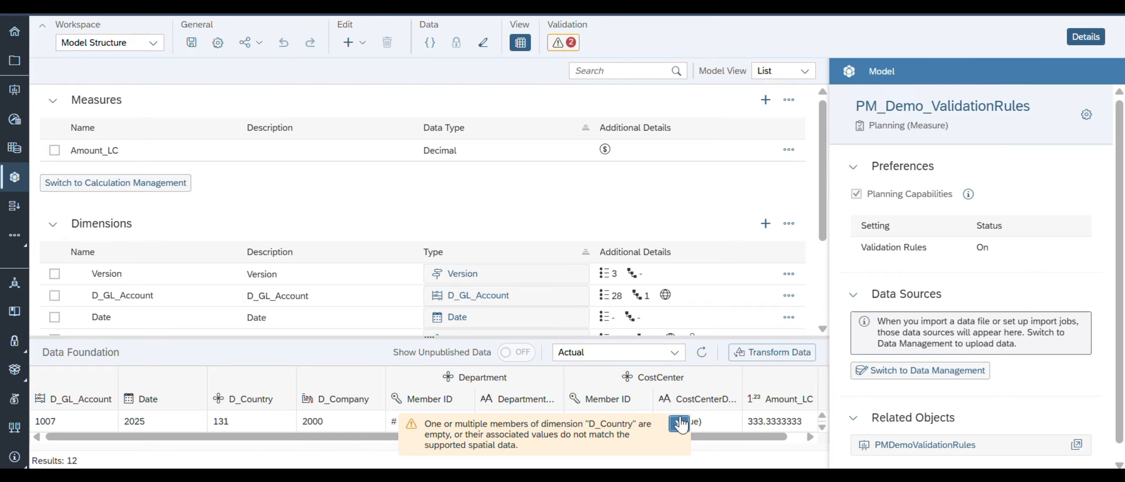
left_click(679, 422)
Examine the columns of the D_GL_Account dimension table, including account type and aggregation, and return to the model structure.
scroll(375, 250, "down", 3)
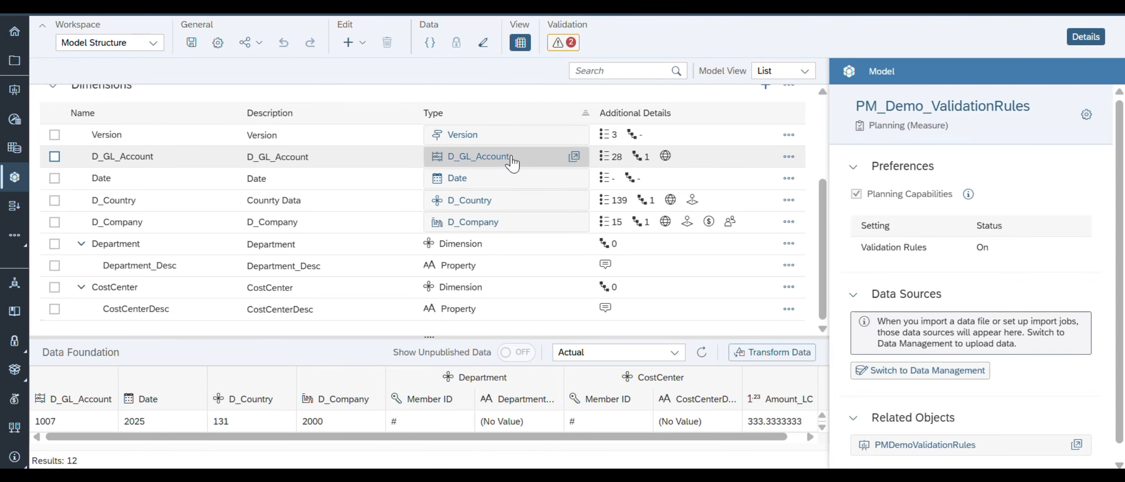
left_click(574, 156)
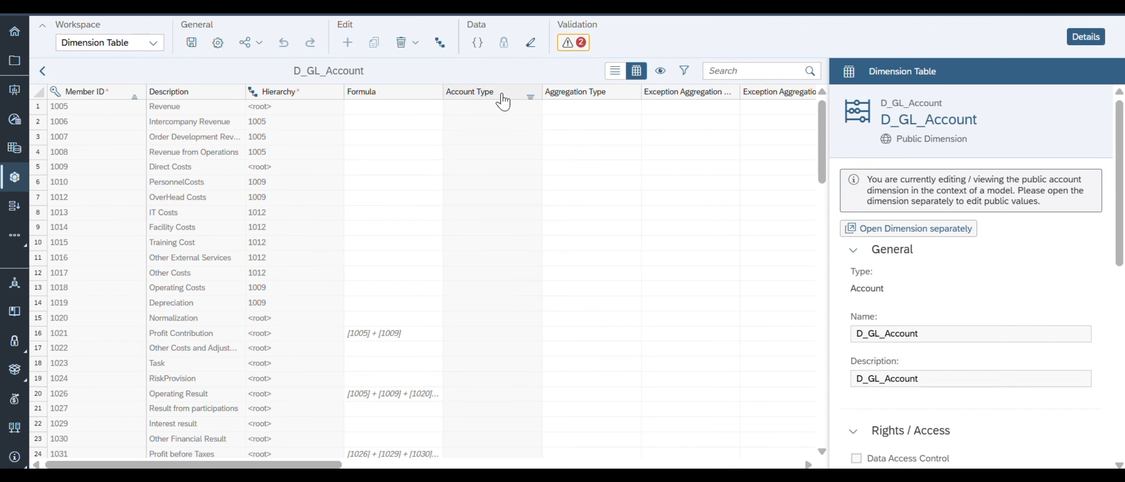
scroll(503, 101, "right", 2)
scroll(504, 101, "right", 6)
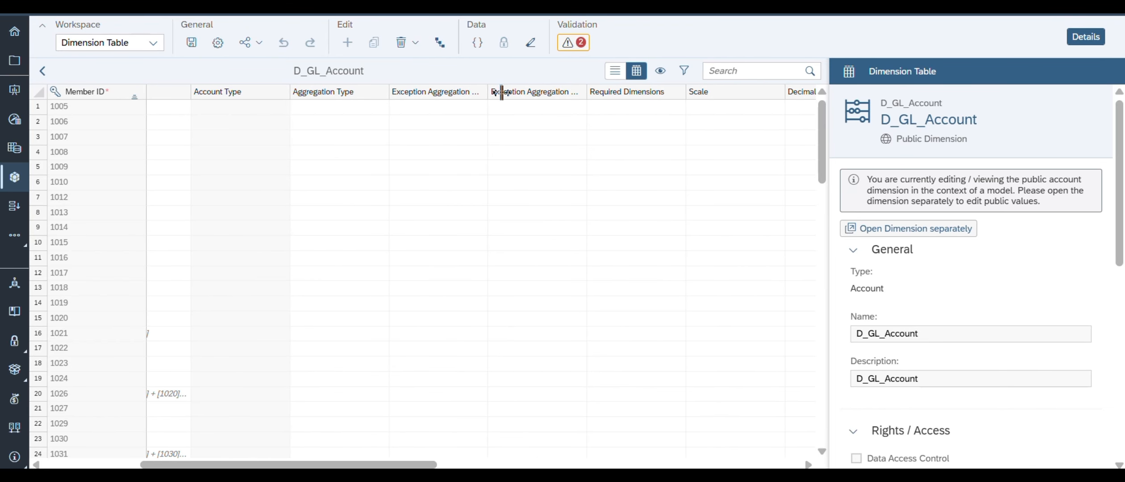
scroll(502, 93, "right", 2)
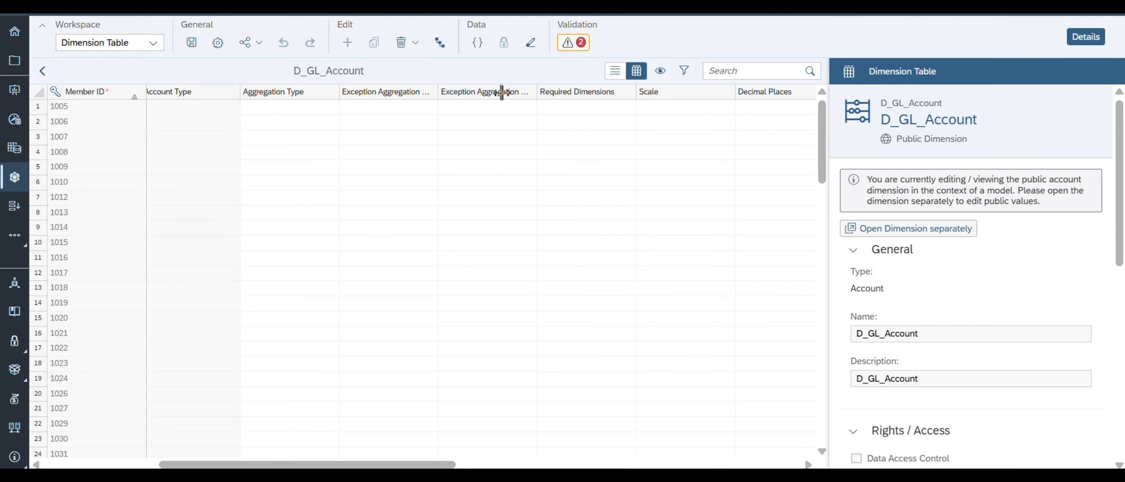
left_click(44, 73)
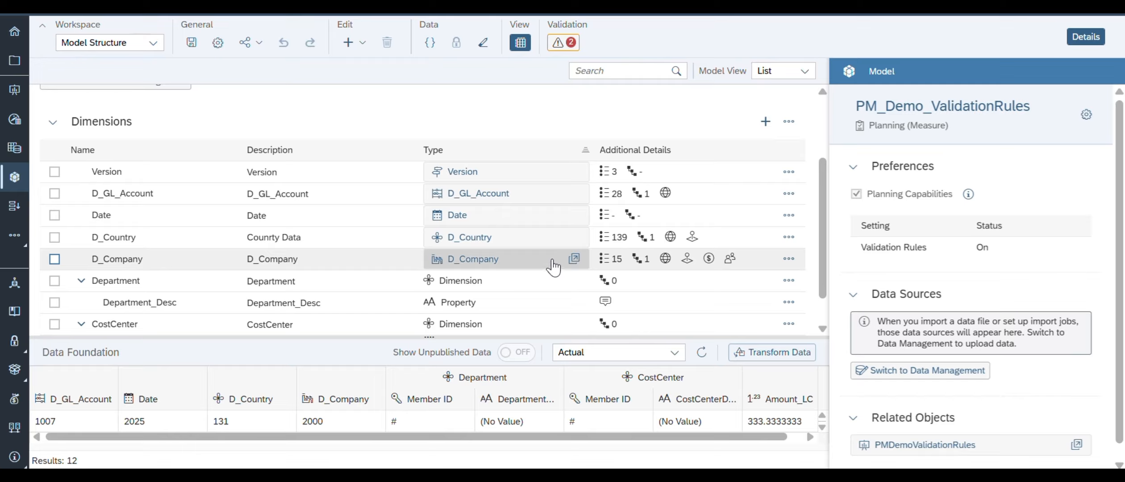
Examine the members and attributes of the D_Company dimension table and return to the model structure.
left_click(574, 261)
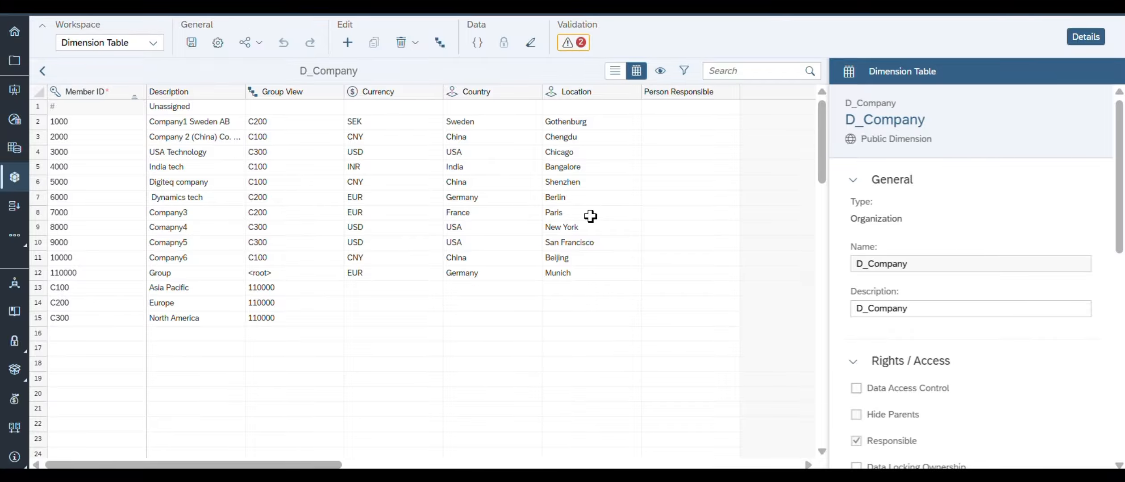
left_click(42, 74)
scroll(446, 311, "down", 2)
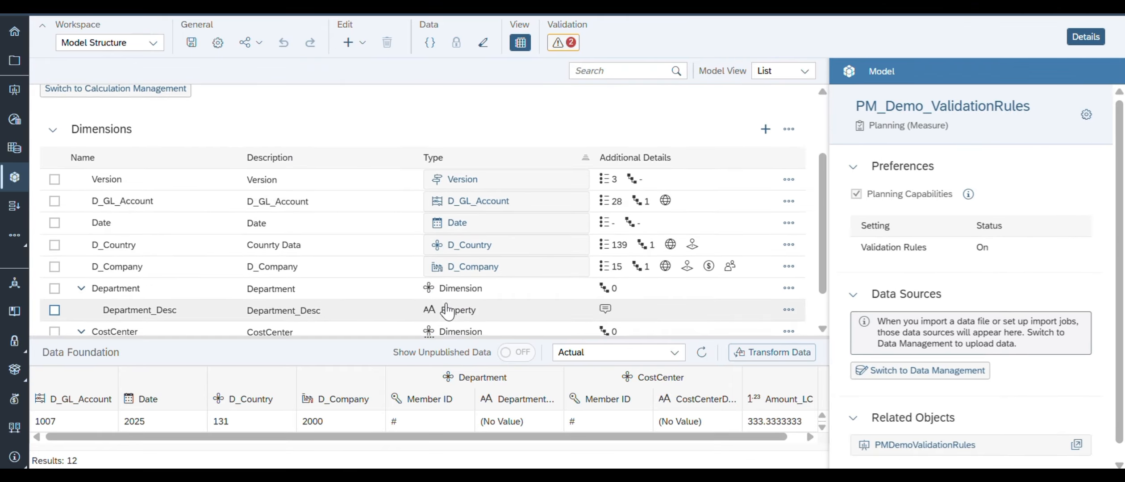
scroll(446, 311, "down", 1)
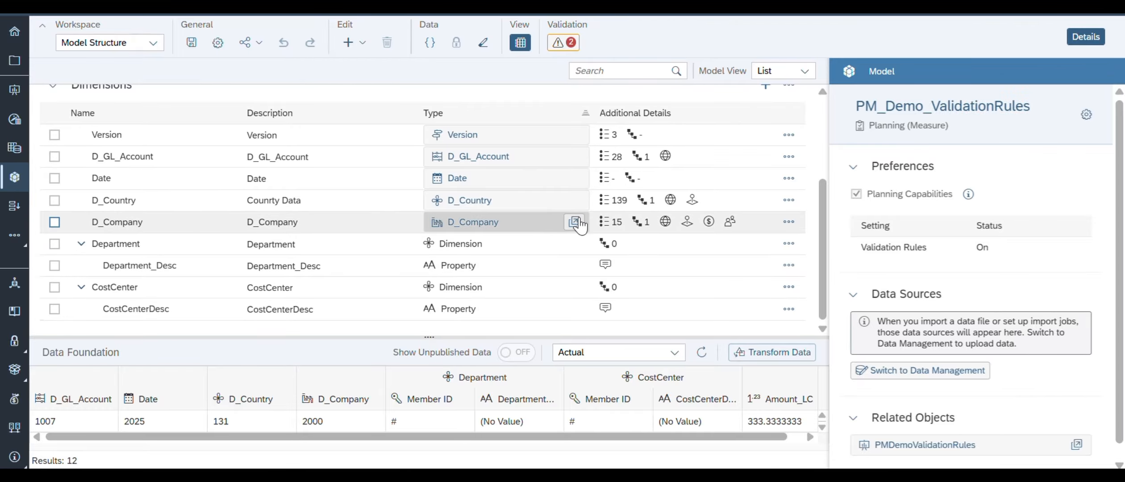
left_click(575, 222)
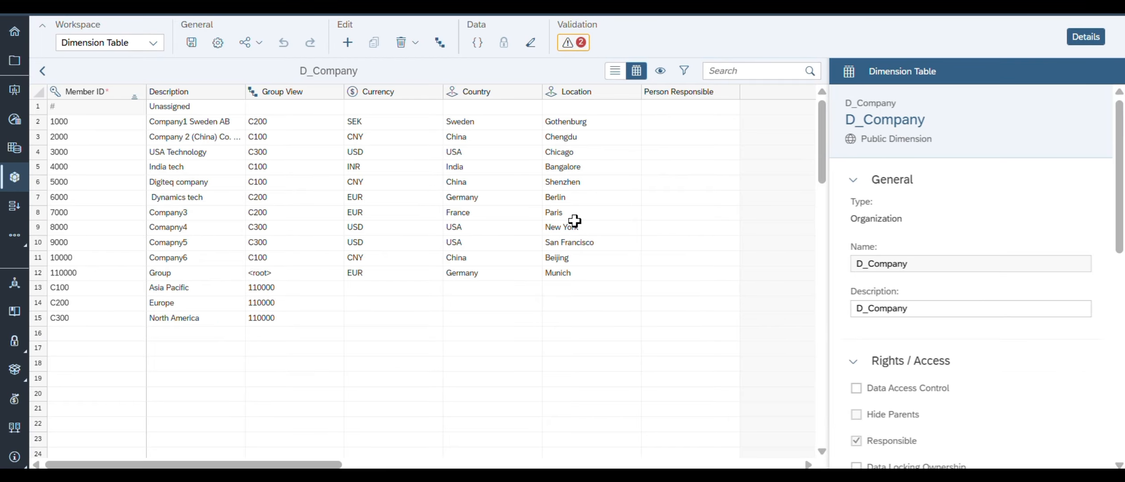
left_click(42, 70)
Examine the members and location attributes of the D_Country dimension table and return to the model structure.
scroll(551, 284, "down", 2)
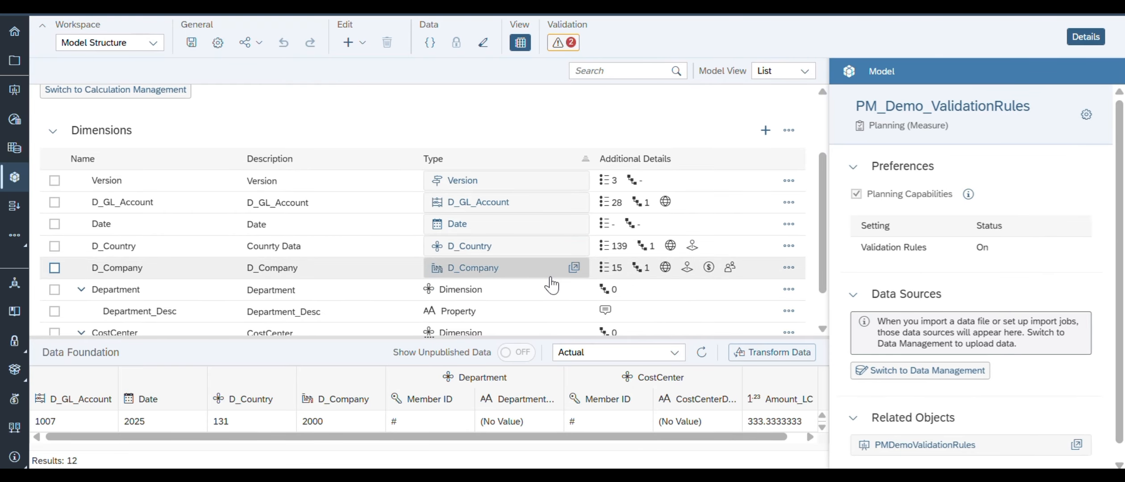
left_click(574, 246)
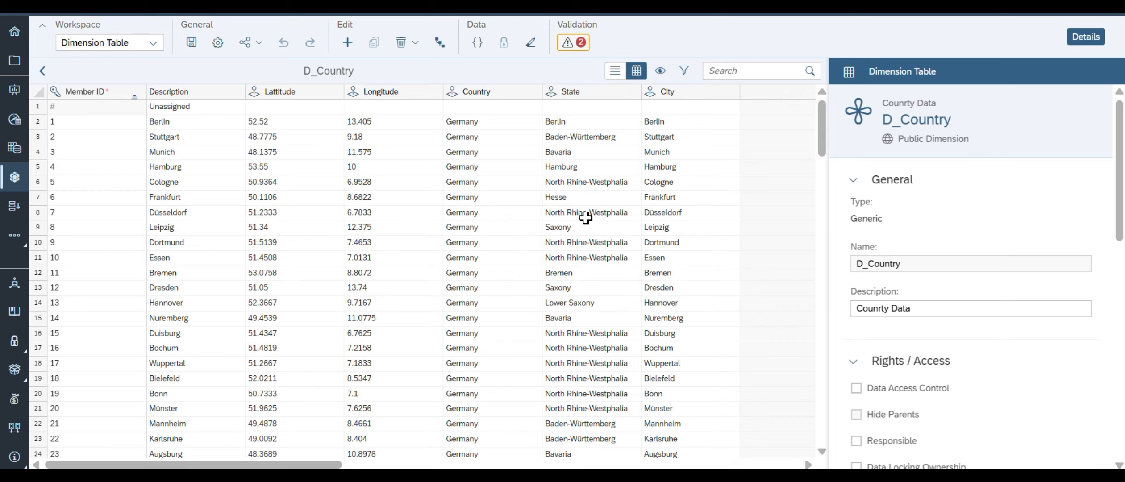
left_click(42, 73)
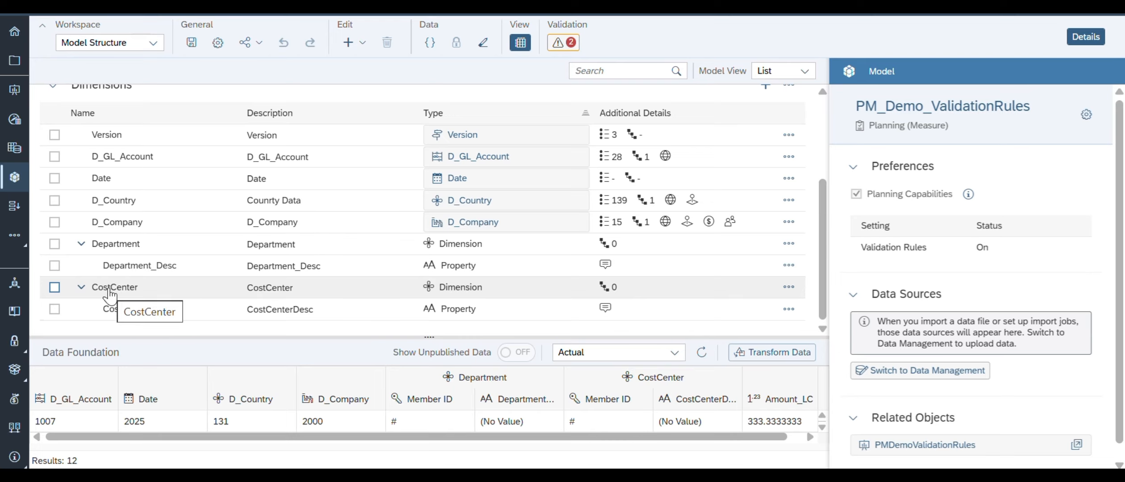
scroll(612, 204, "up", 2)
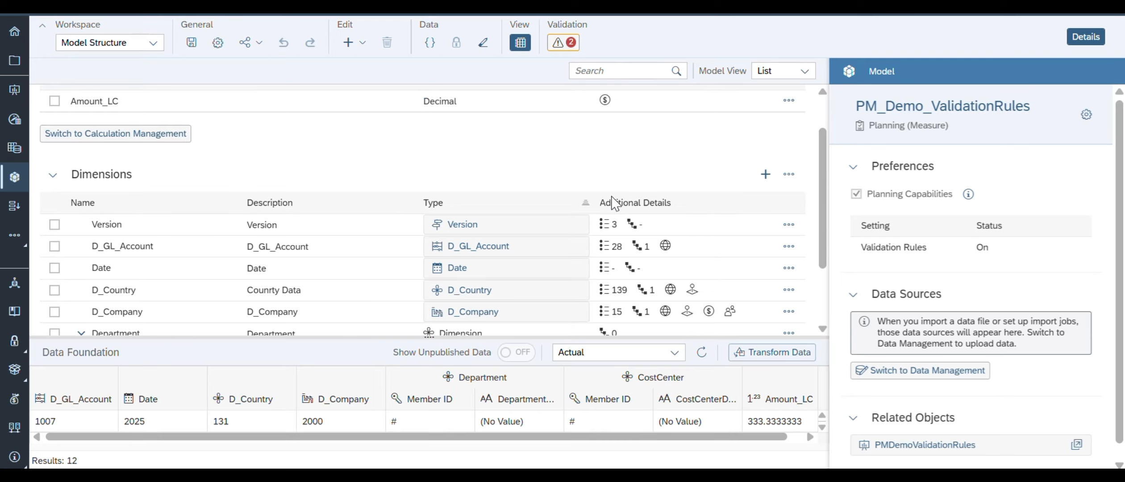
left_click(767, 175)
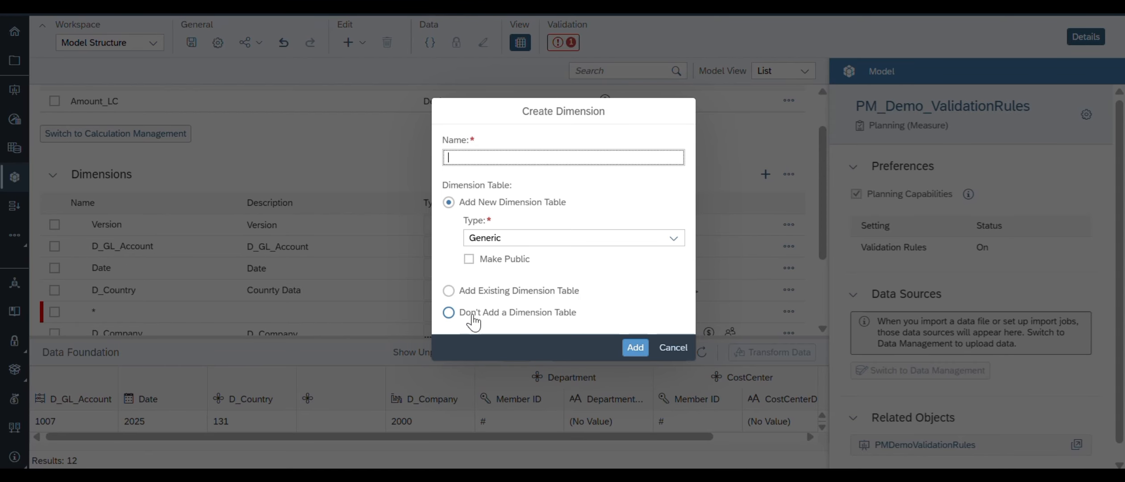
left_click(679, 353)
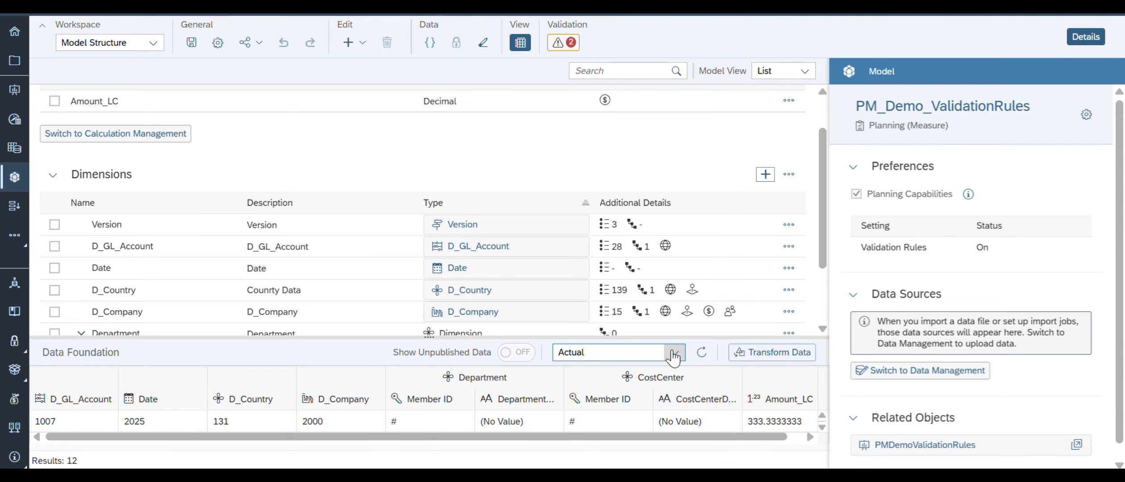
Generate a dimension table for the CostCenter dimension and open it for editing, dismissing the structure change warning.
scroll(587, 277, "down", 3)
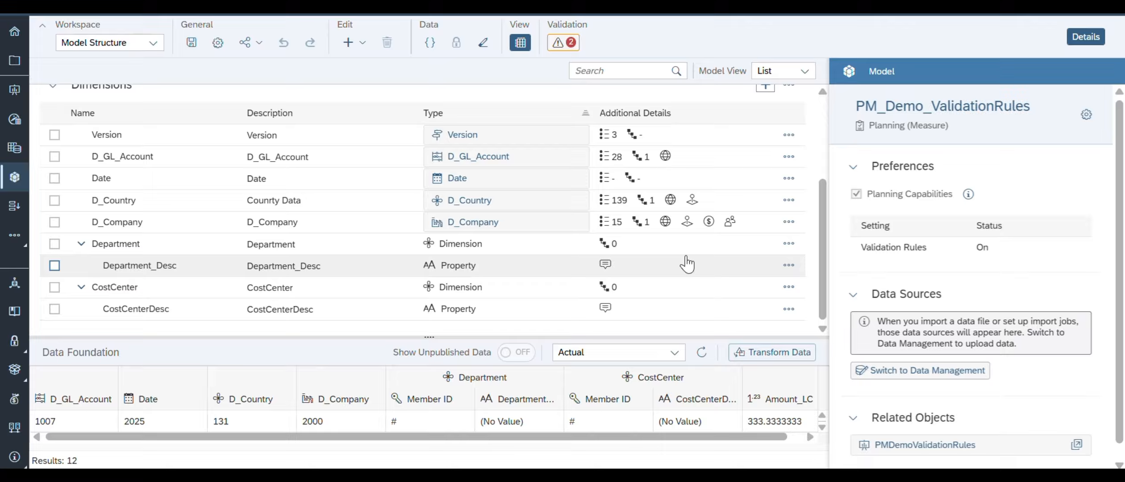
left_click(792, 292)
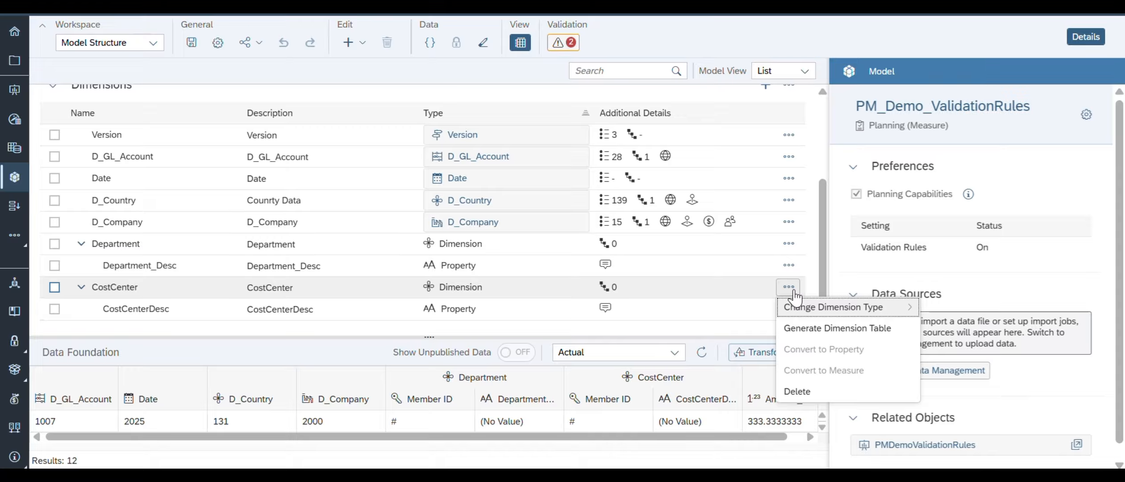
left_click(801, 332)
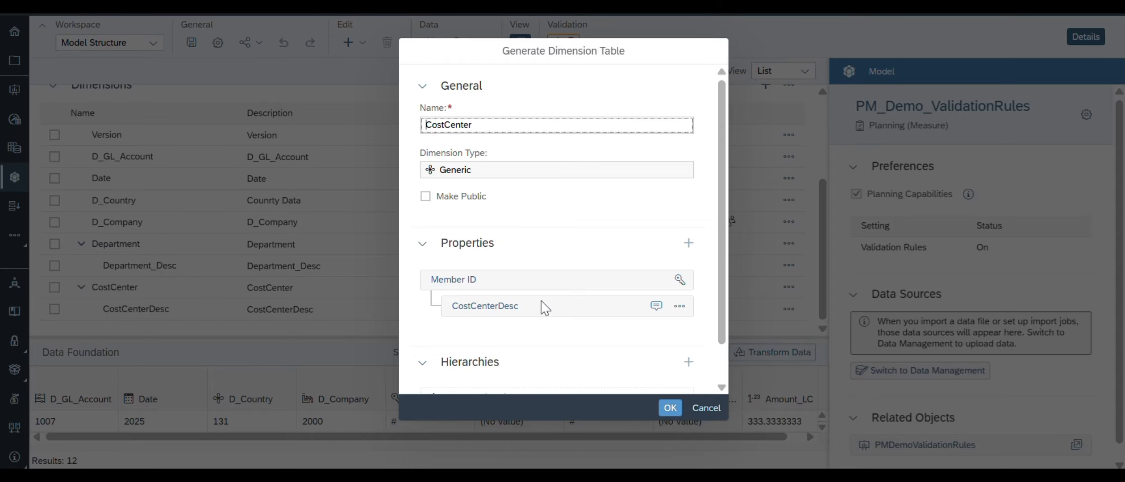
left_click(669, 406)
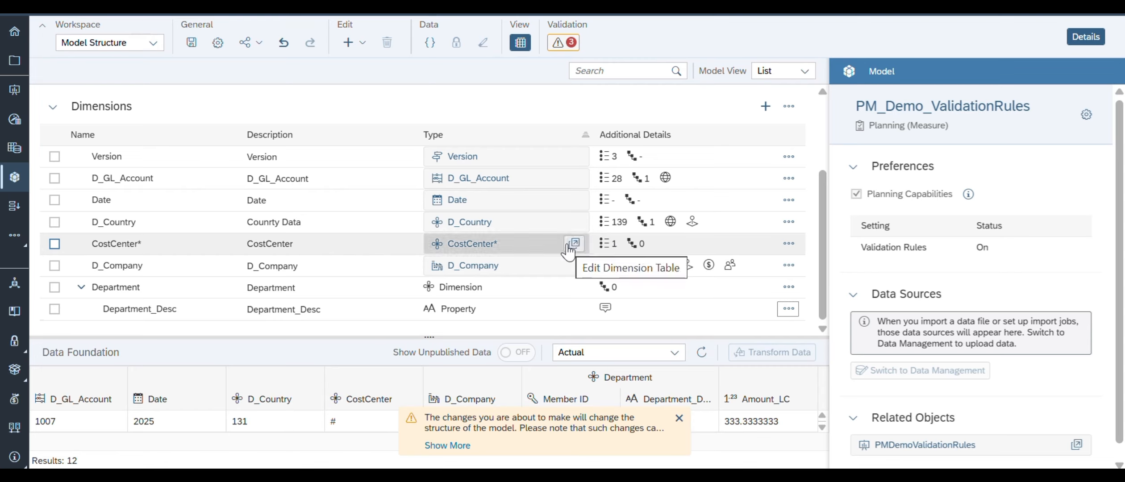
left_click(569, 245)
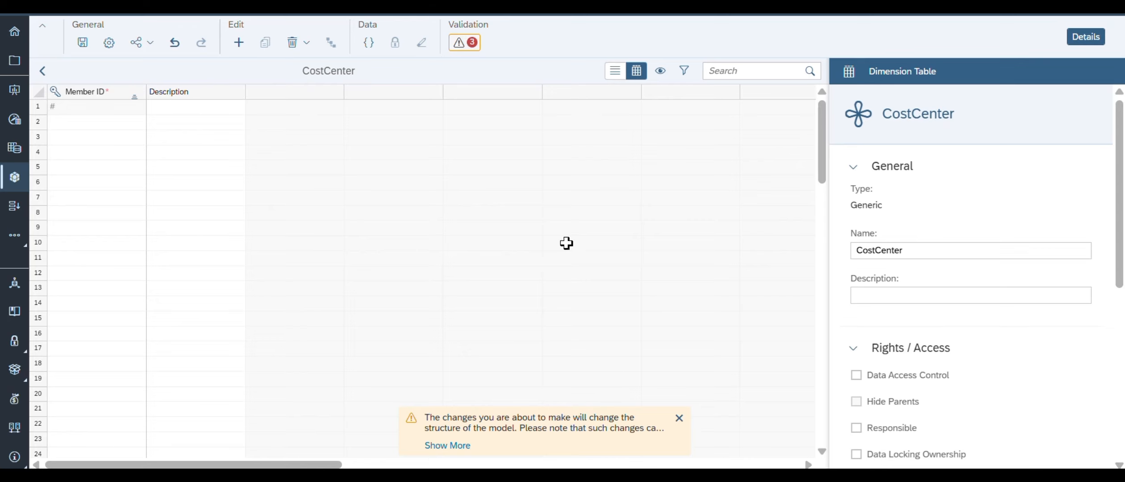
left_click(679, 418)
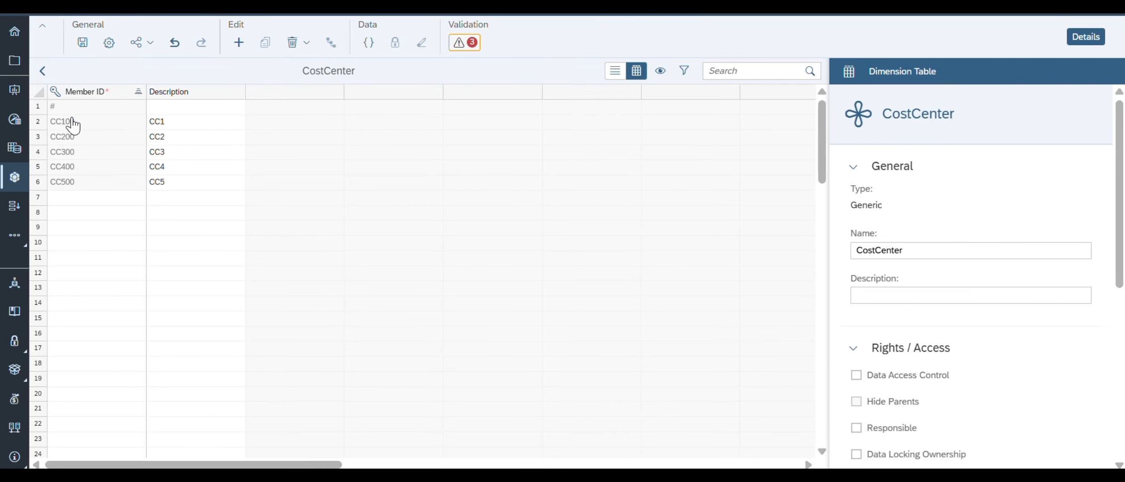
Delete the members CC100 to CC500 and their descriptions from the CostCenter dimension table.
left_click(73, 124)
key("shift+Right")
key("shift+Down")
key("shift+Down")
key("shift+Down")
key("shift+Down")
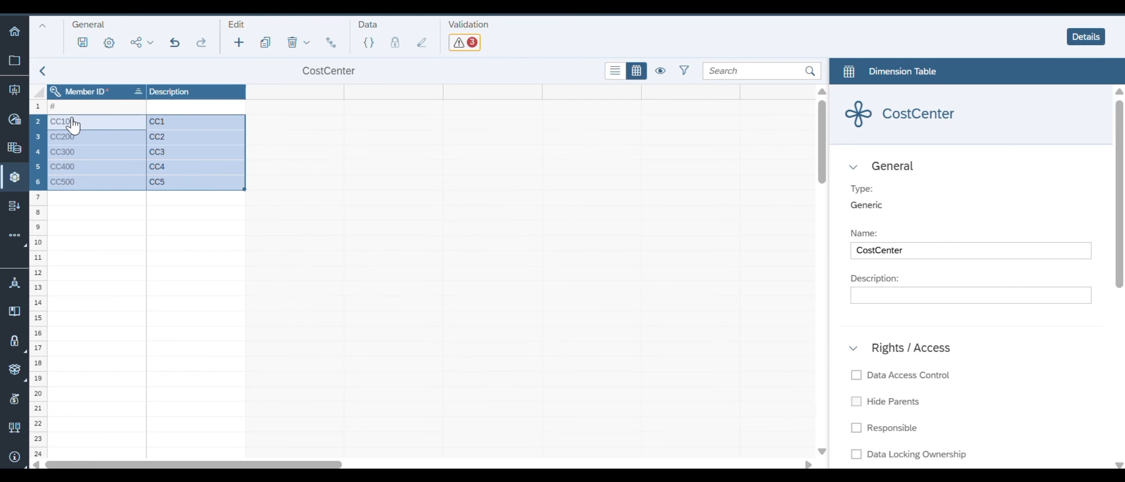
key("Delete")
Paste members CC100 to CC500 with descriptions CC1 to CC5 into the CostCenter table, starting at row 2, and save the model.
left_click(70, 123)
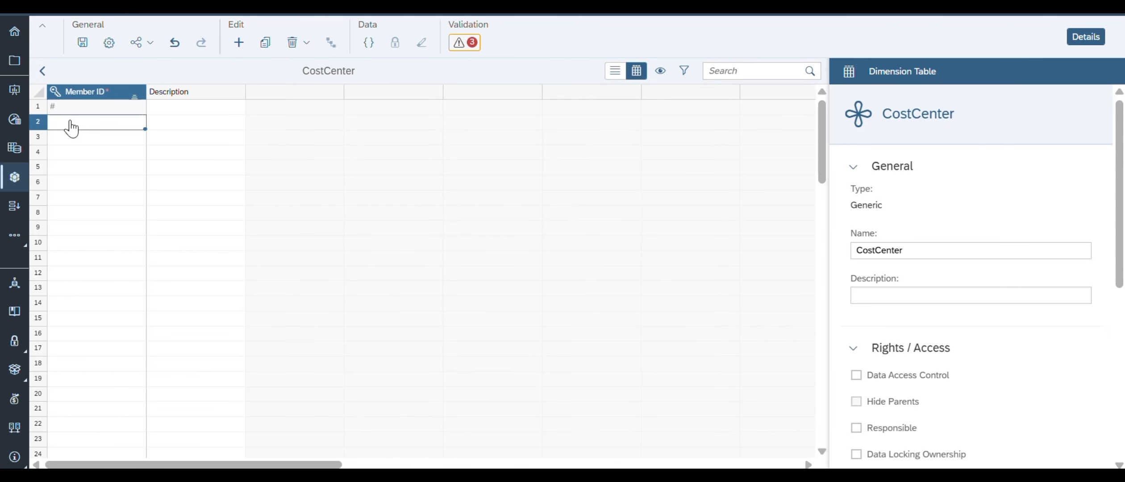
key("shift+Right")
key("shift+Down")
key("shift+Down")
key("shift+Down")
key("shift+Down")
key("shift+Down")
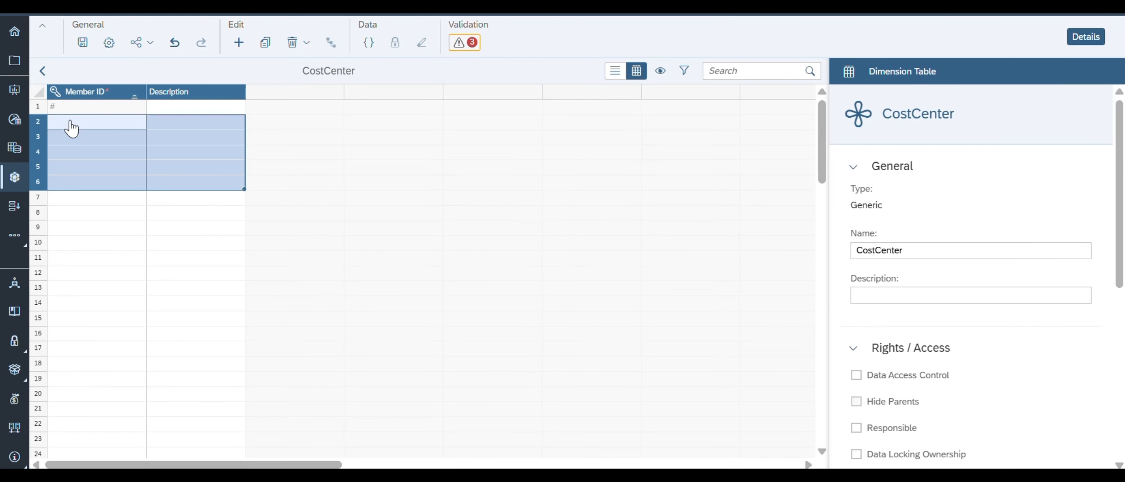
key("ctrl+v")
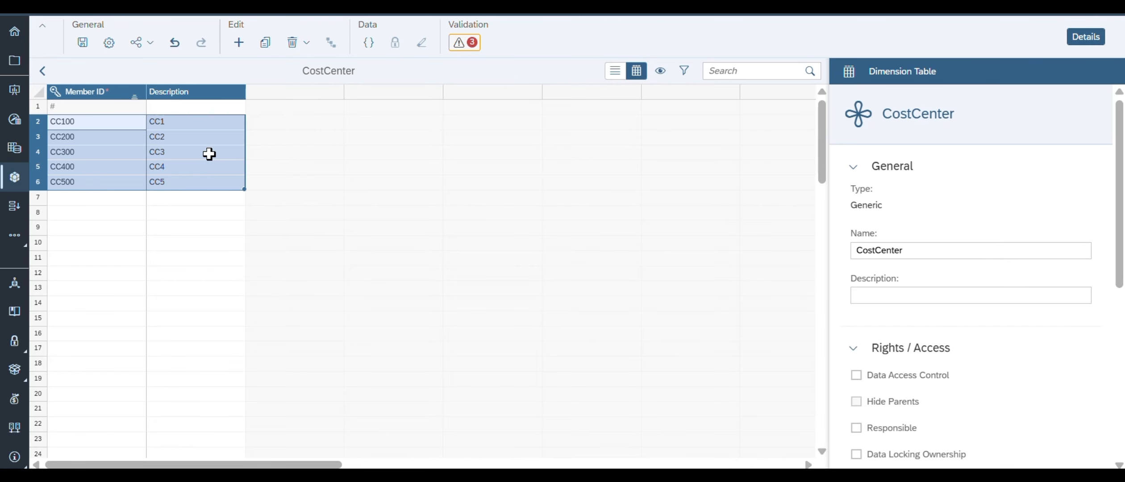
left_click(83, 43)
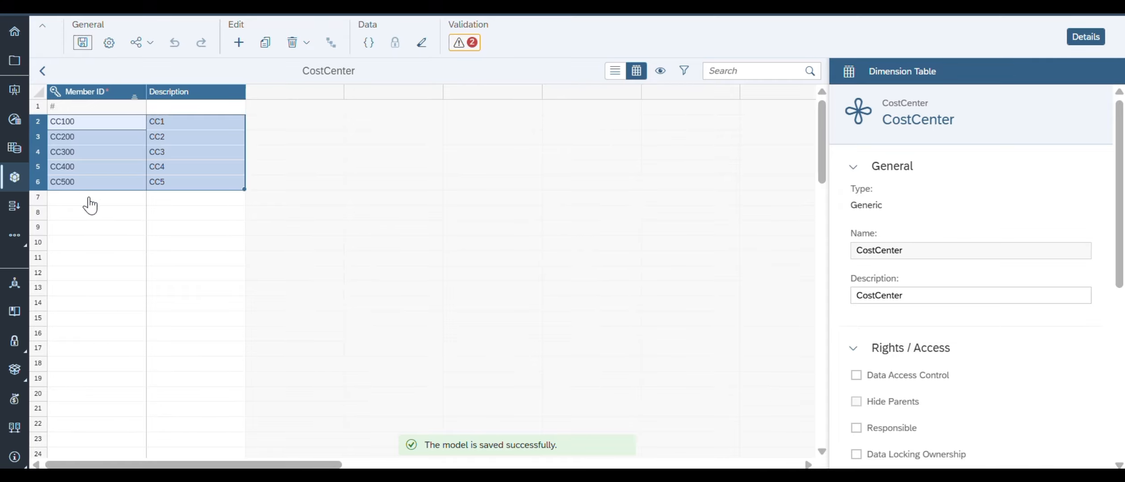
Add members CC600 to CC1200 with descriptions CC6 to CC12 in rows 7 to 13 of the CostCenter table.
left_click(86, 198)
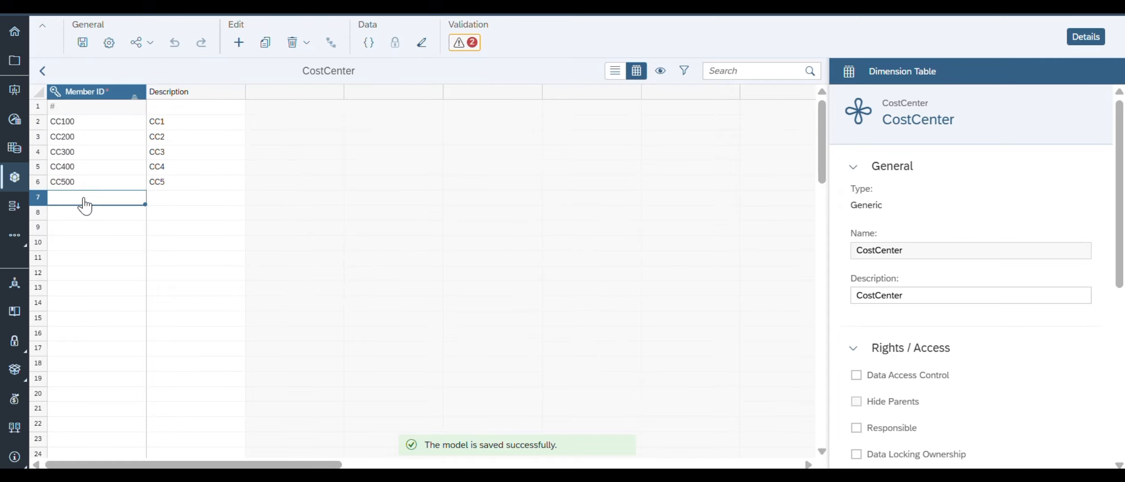
type("CC12")
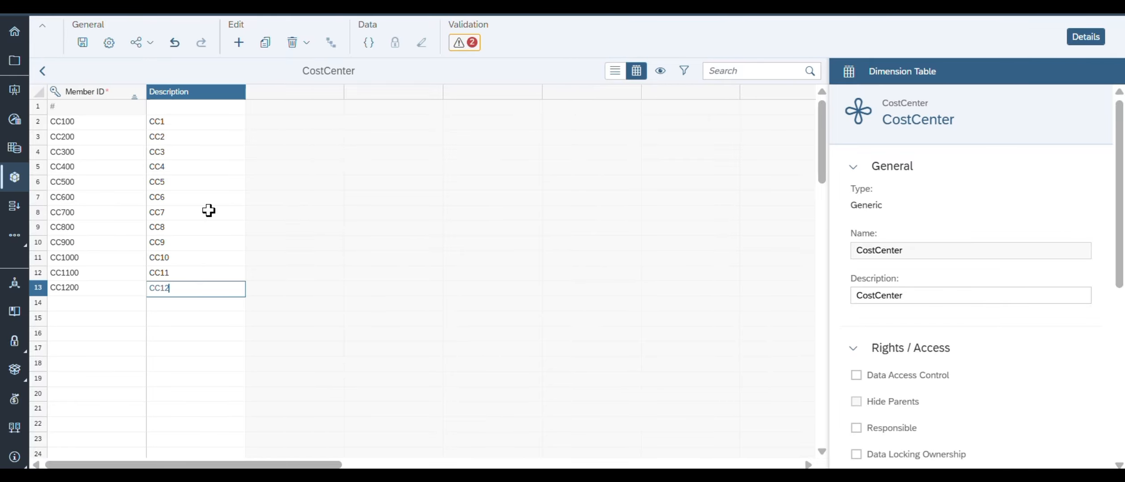
left_click(208, 211)
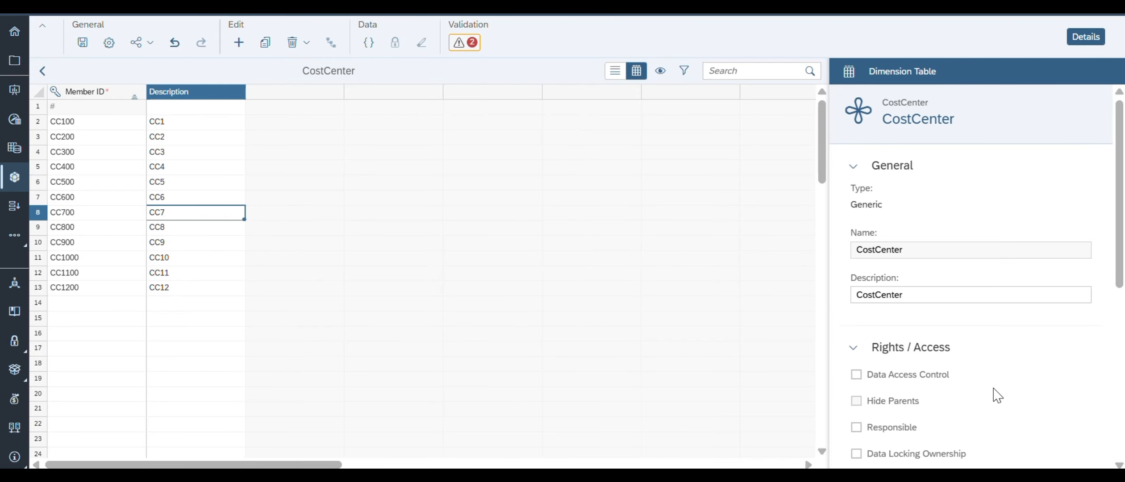
Start a new property for the CostCenter dimension with ID CompCode and description Company.
scroll(994, 390, "down", 3)
scroll(994, 389, "down", 3)
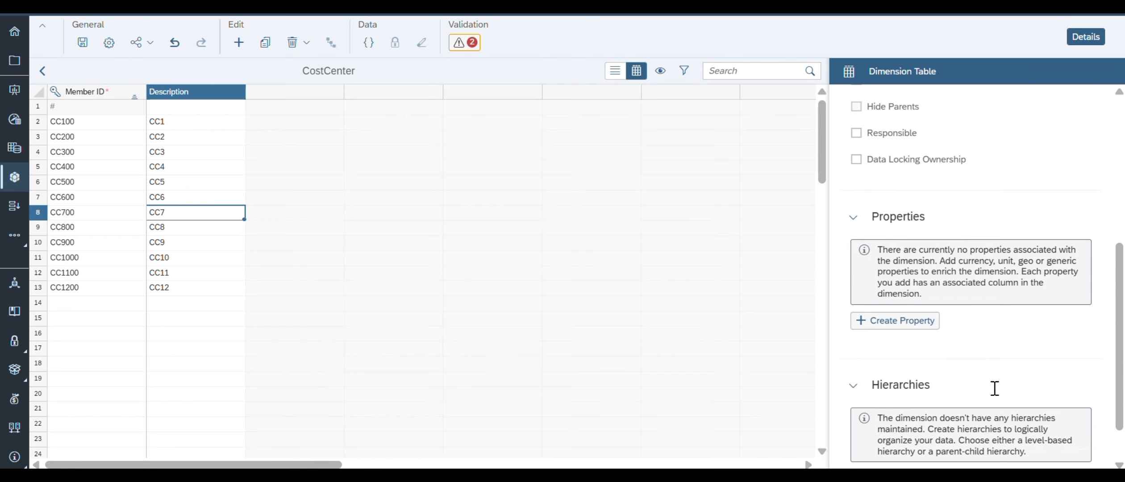
left_click(902, 330)
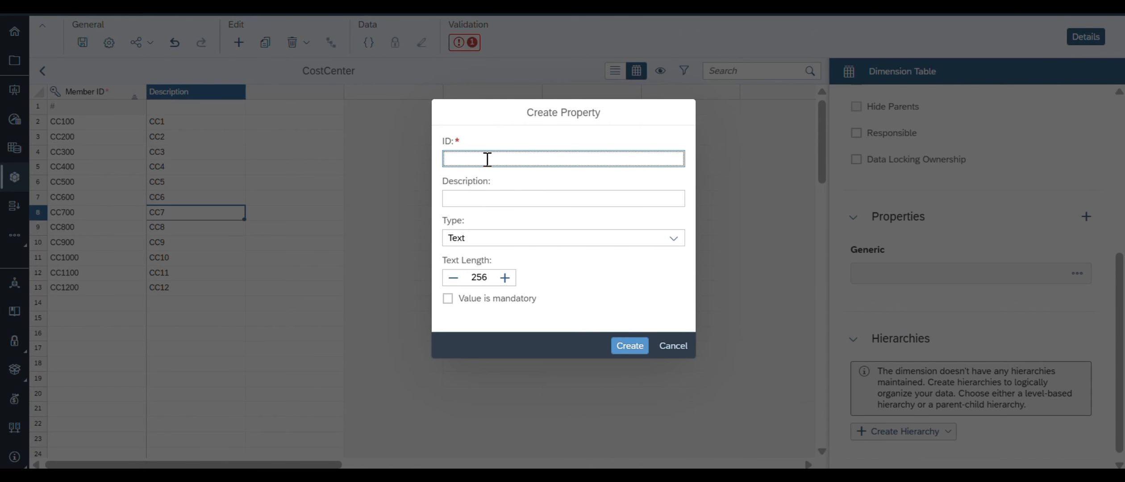
type("CompCode")
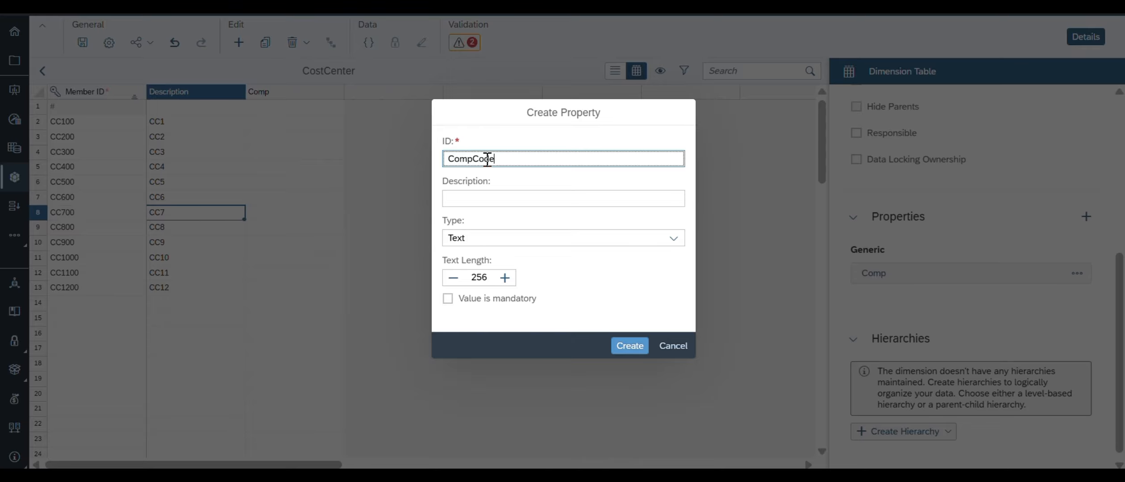
left_click(478, 199)
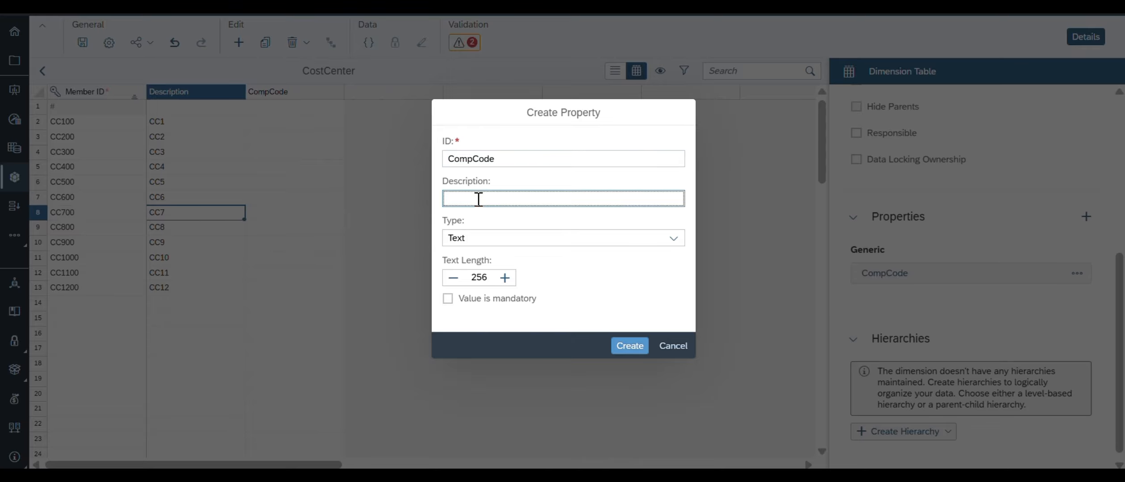
type("Company")
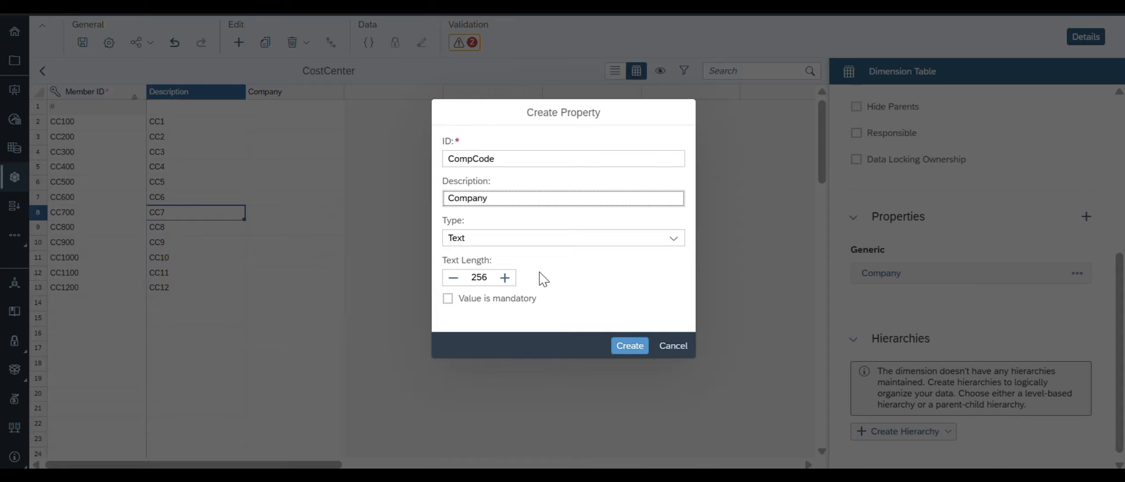
Reduce the new property's text length below 256 and create the Text property.
left_click(453, 278)
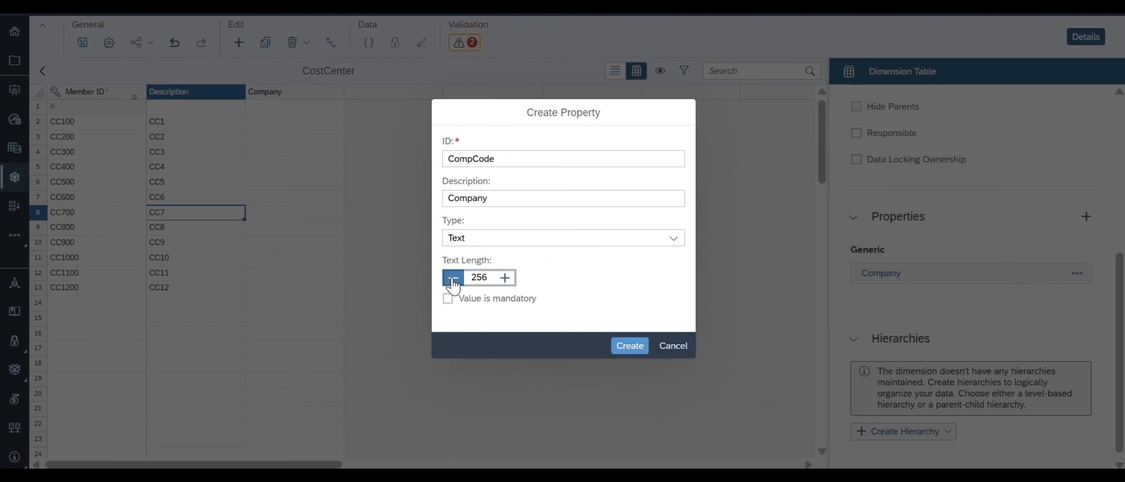
left_click(453, 279)
left_click(453, 278)
left_click(453, 279)
left_click(453, 278)
left_click(453, 279)
left_click(453, 278)
left_click(453, 278)
left_click(453, 279)
left_click(453, 279)
left_click(453, 278)
left_click(453, 279)
left_click(453, 278)
left_click(453, 279)
left_click(454, 279)
left_click(453, 278)
left_click(453, 279)
left_click(453, 279)
left_click(453, 278)
left_click(453, 278)
left_click(454, 278)
left_click_drag(453, 278, 453, 279)
left_click_drag(453, 282, 453, 281)
left_click(628, 347)
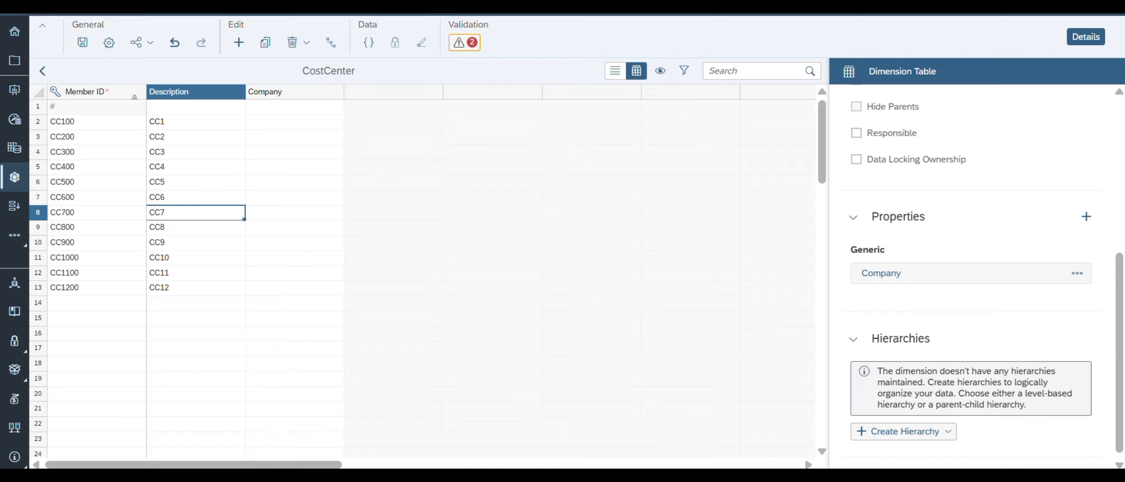
Switch to the other browser tab, leave its CostCenter table discarding unsaved changes, and open the public dimension table D_Company.
left_click(317, 14)
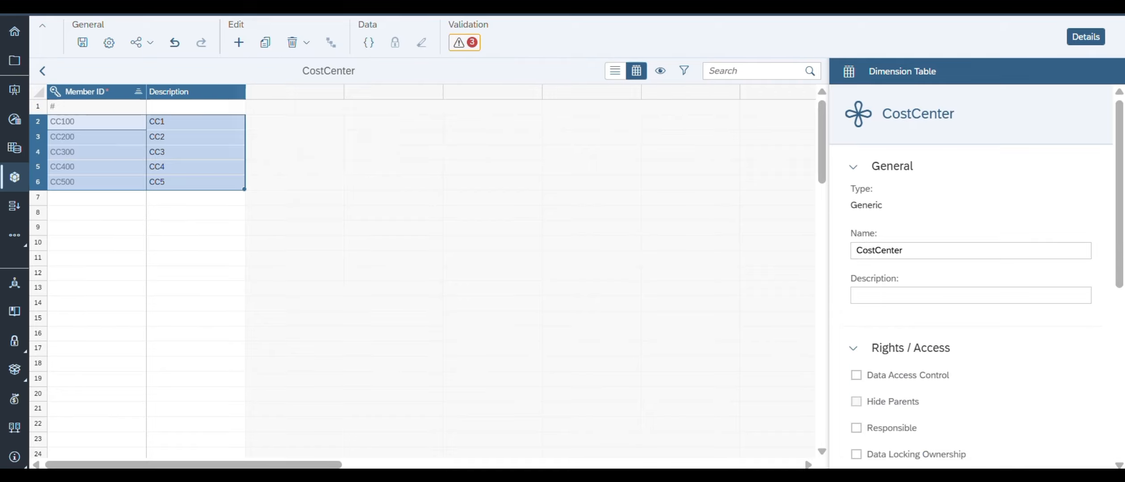
left_click(315, 13)
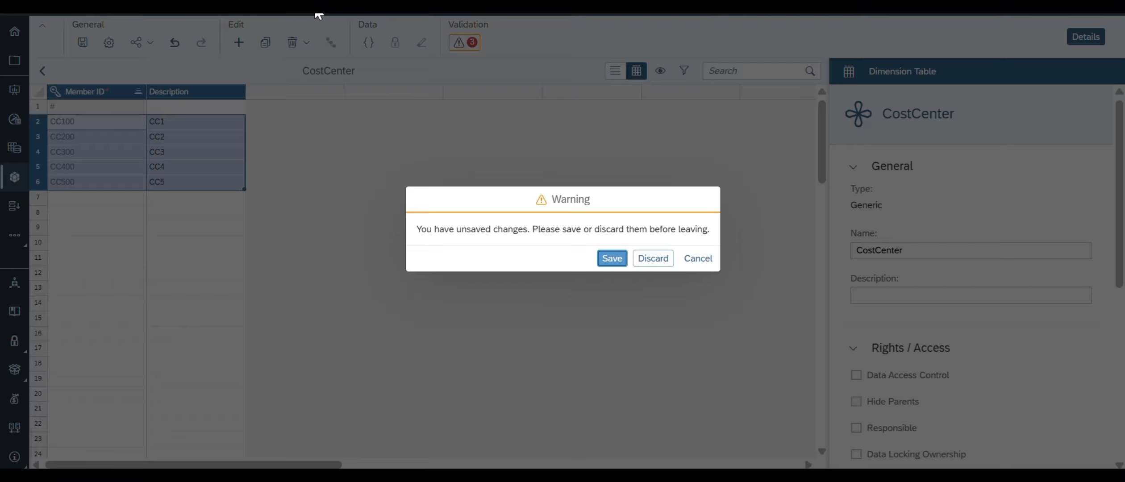
left_click(658, 261)
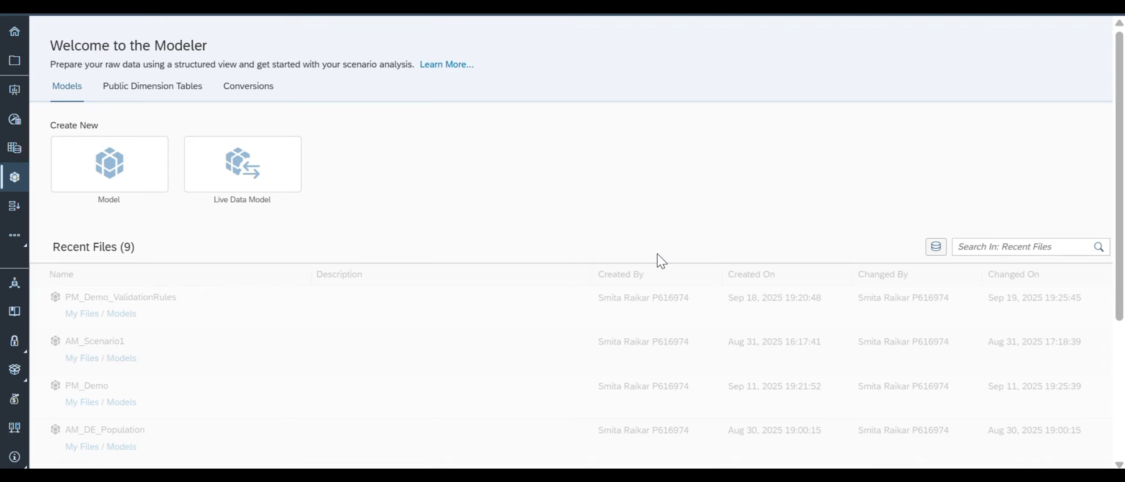
left_click(152, 86)
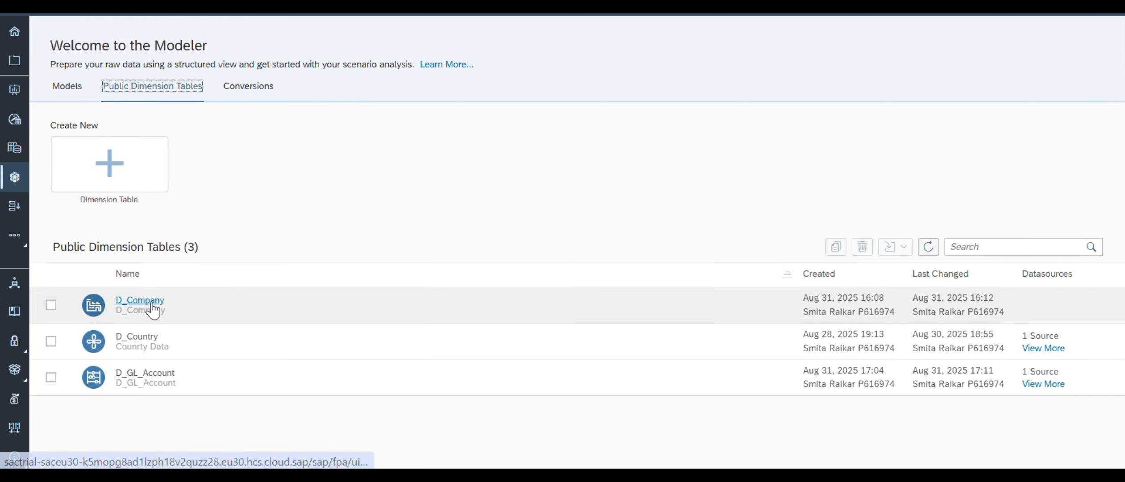
left_click(152, 301)
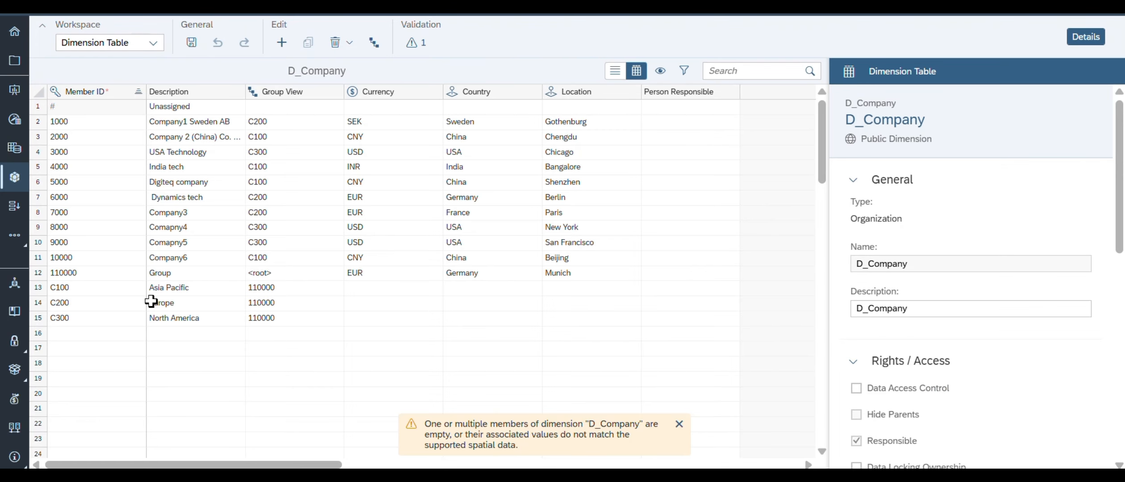
Copy the member IDs 1000 to 10000 from the D_Company table.
left_click(91, 125)
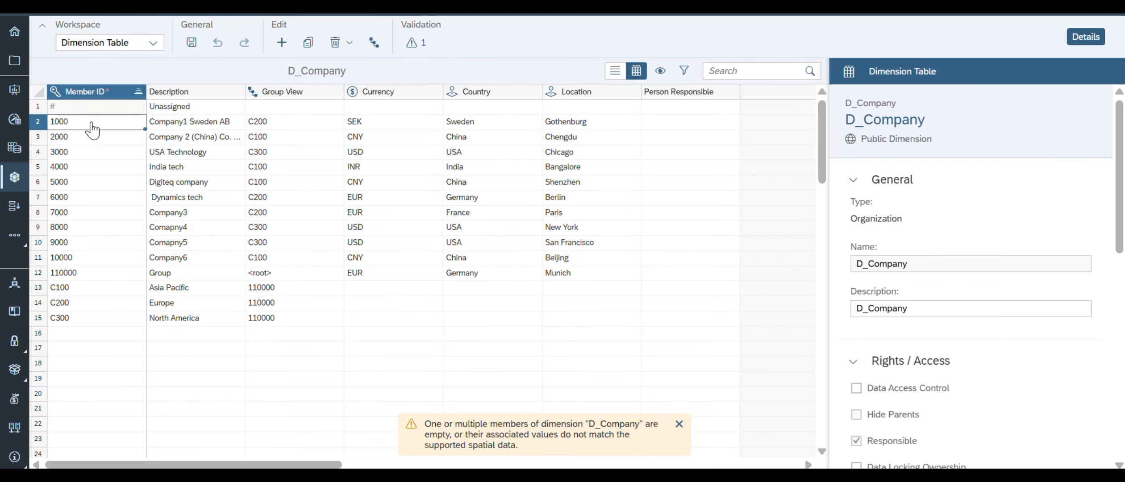
key("shift+Down")
key("shift+Down")
key("shift+Down")
key("shift+Down")
key("shift+Down")
key("shift+Down")
key("shift+Down")
key("shift+Down")
key("shift+Down")
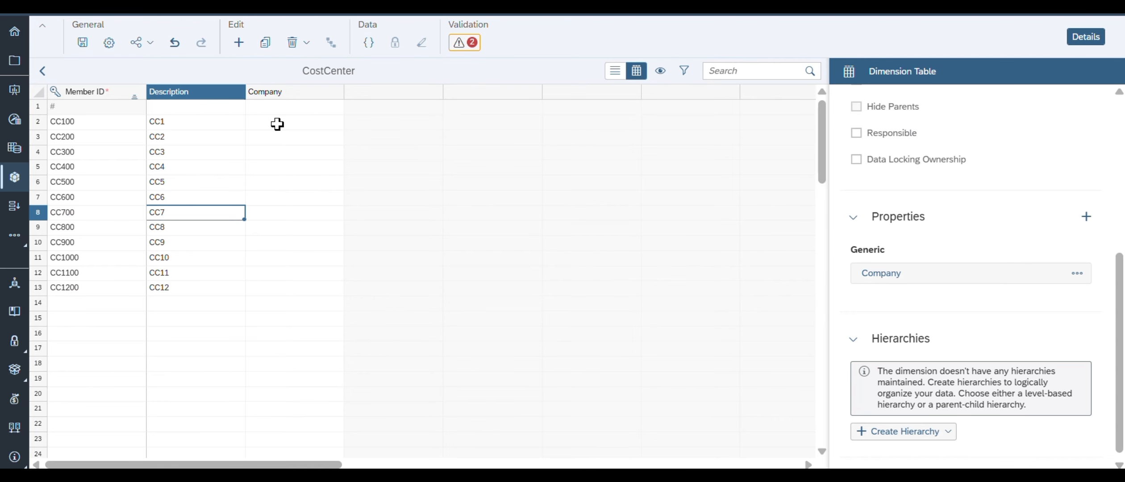
Switch back to the edited CostCenter table and paste company IDs 1000 to 10000 into the Company column for CC100 to CC1000.
left_click(277, 124)
key("shift+Down")
key("shift+Down")
key("shift+Down")
key("shift+Down")
key("shift+Down")
key("shift+Down")
key("shift+Down")
key("shift+Down")
key("shift+Down")
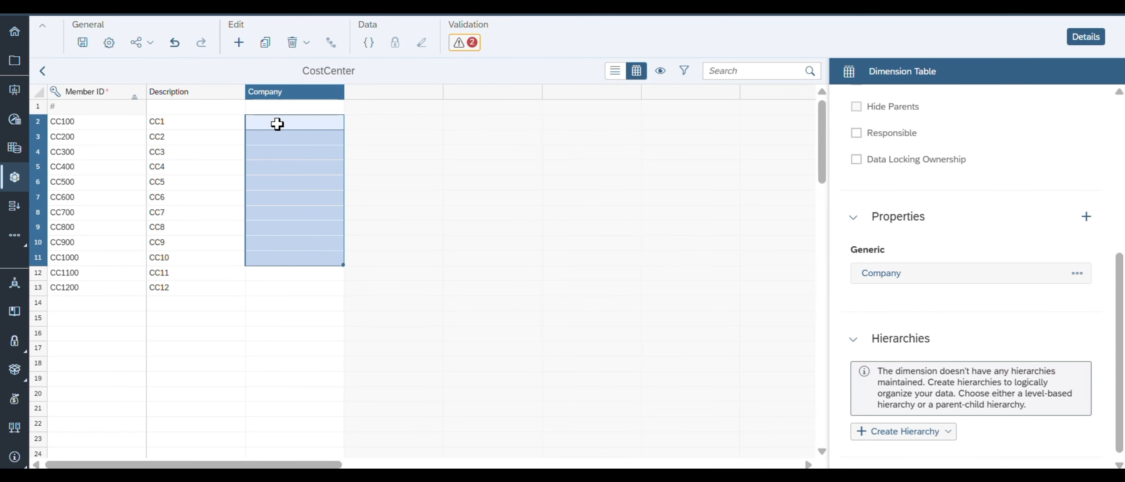
key("ctrl+v")
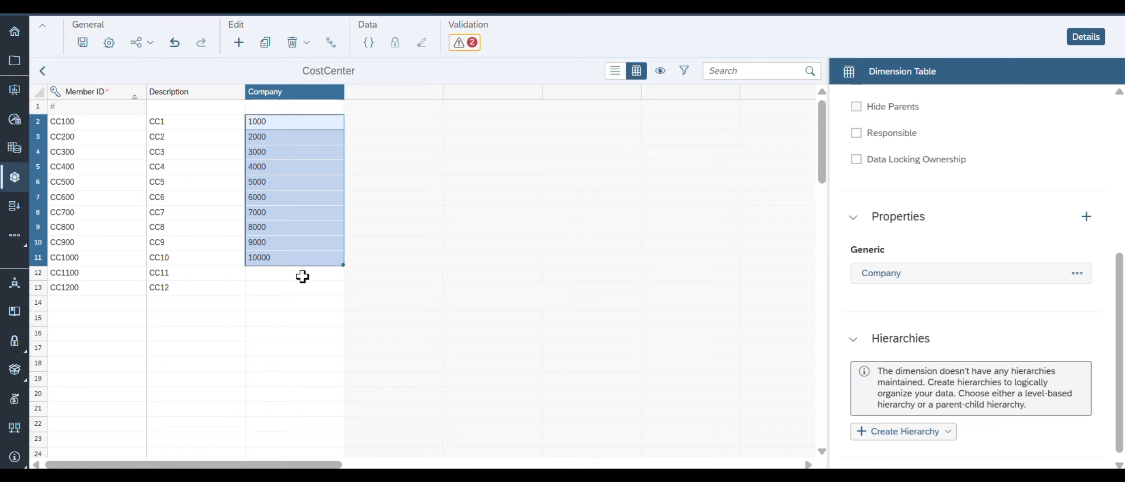
Set the Company value to 1000 for CC1100 and to 2000 for CC1200.
left_click(271, 280)
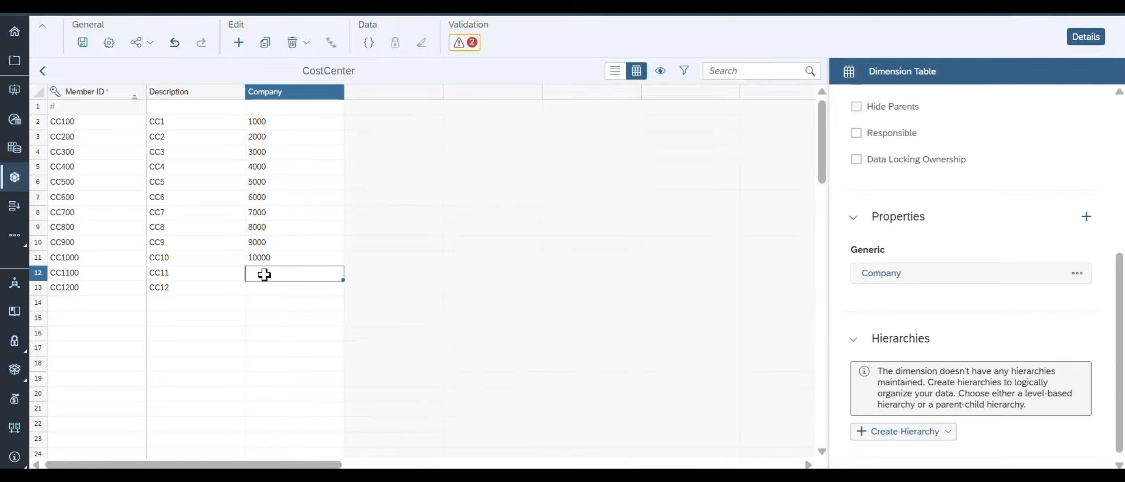
type("1000")
left_click(268, 290)
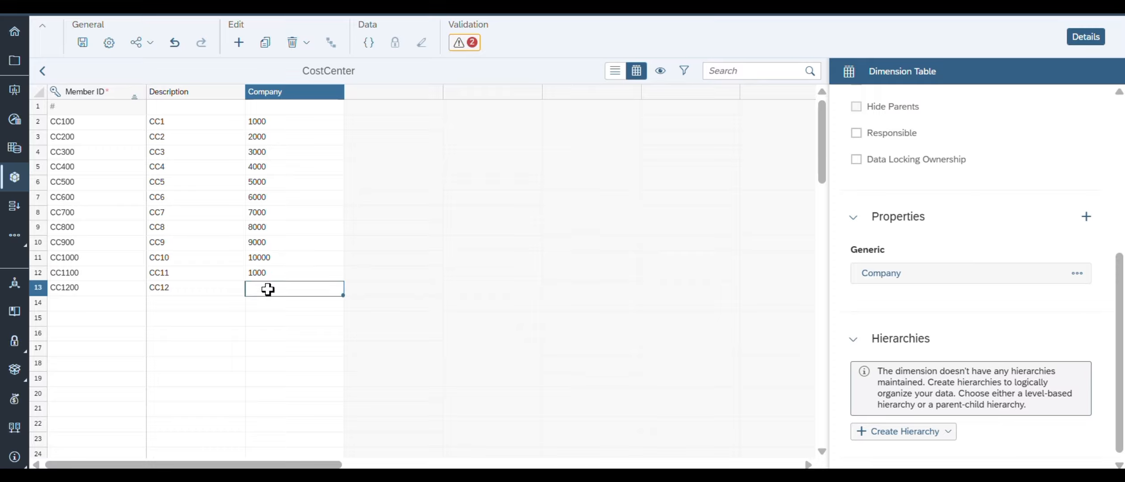
type("2000")
Add member CC1300 with description CC13 and Company 2000 in row 14, and save the model.
left_click(85, 307)
type("C")
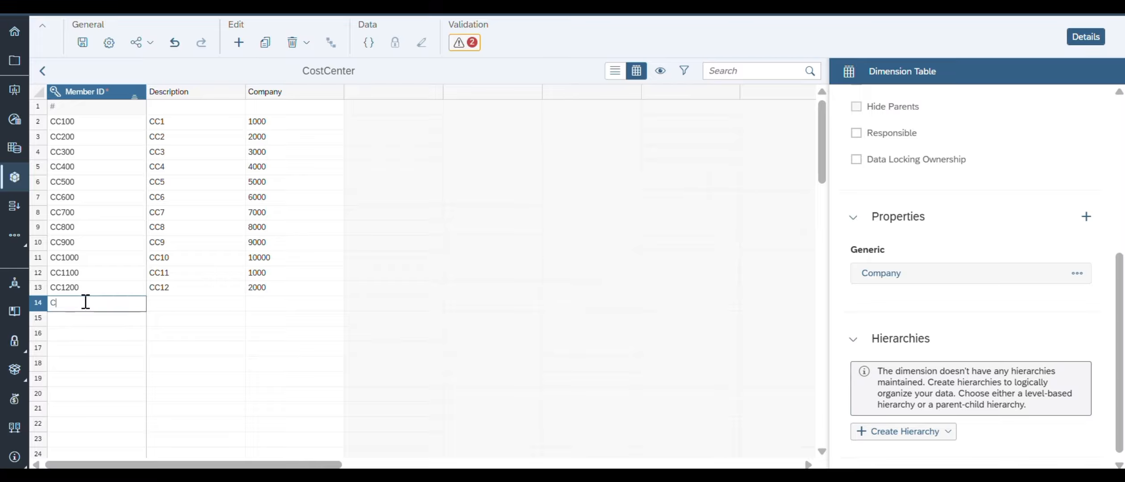
type("C1300")
left_click(169, 303)
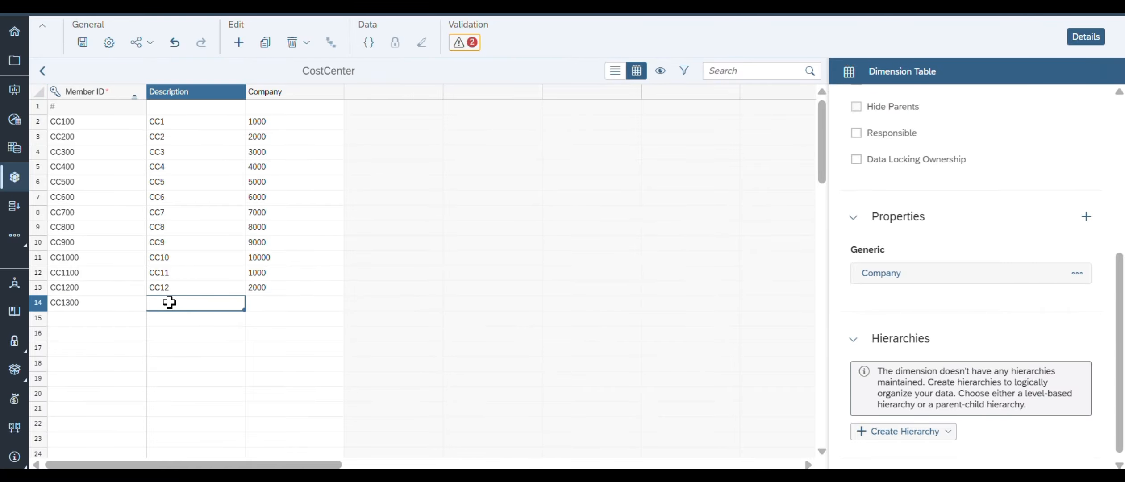
type("CC13")
left_click(273, 304)
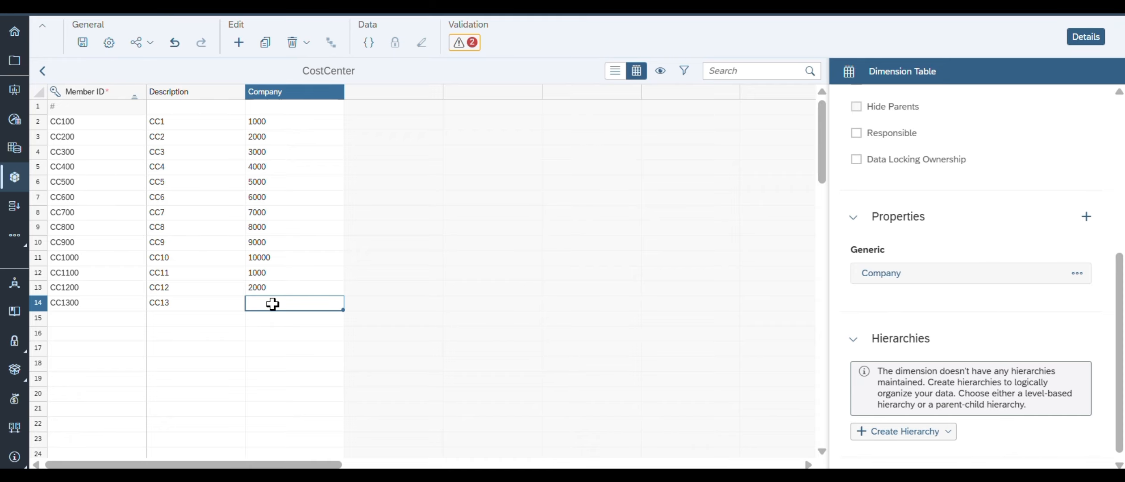
type("2000")
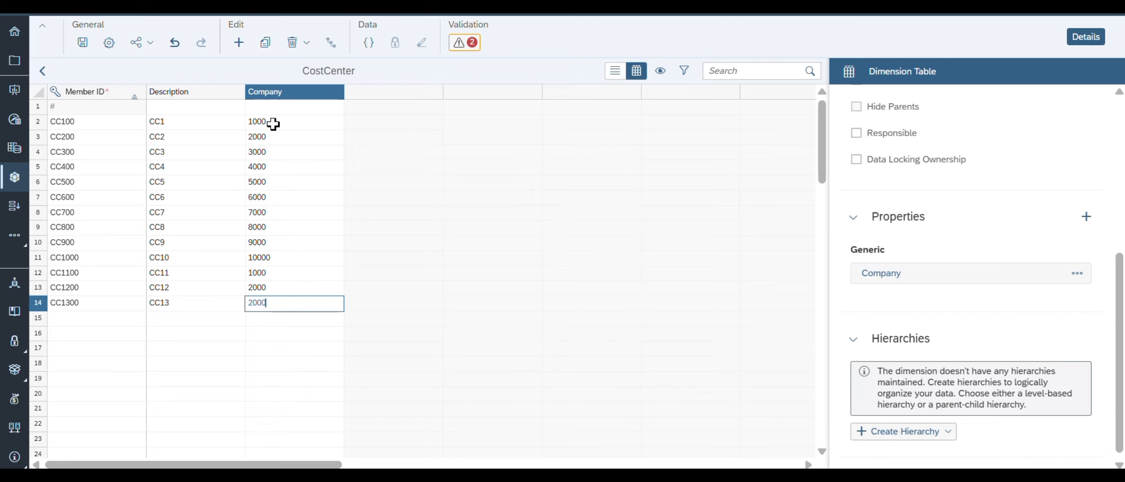
left_click(83, 41)
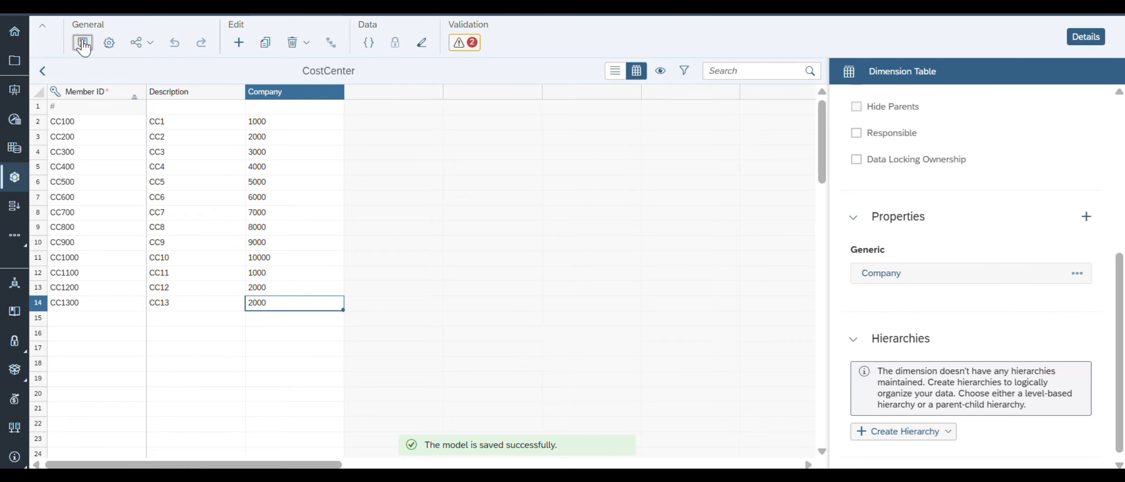
Return to the model structure, switch to the Validation Rules workspace and start a new rule with existing attributes.
left_click(42, 72)
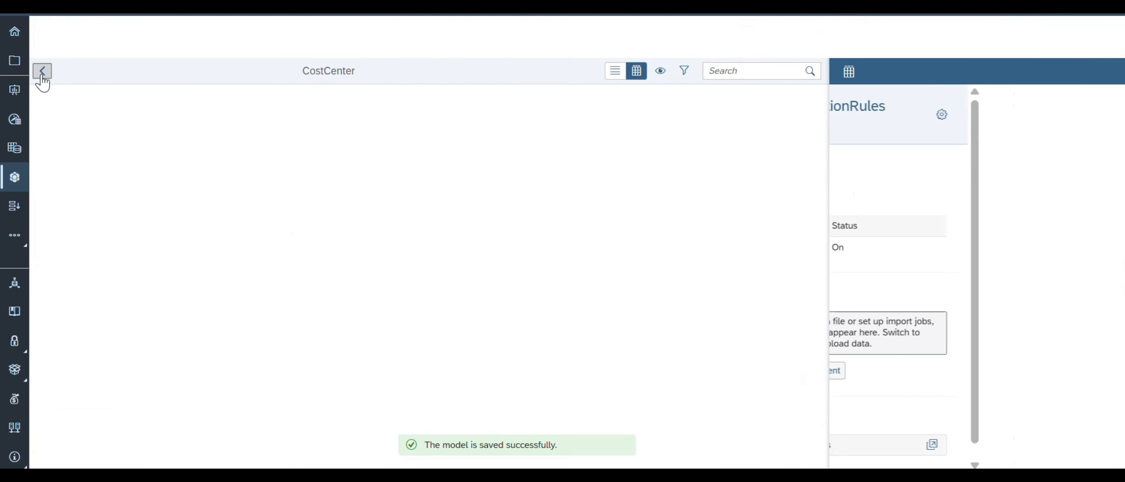
left_click(154, 45)
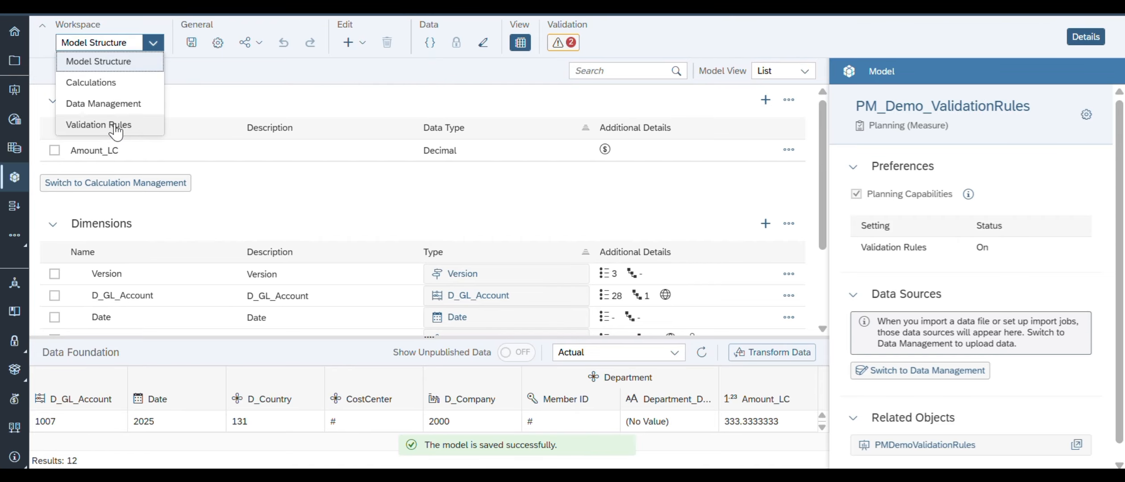
left_click(112, 130)
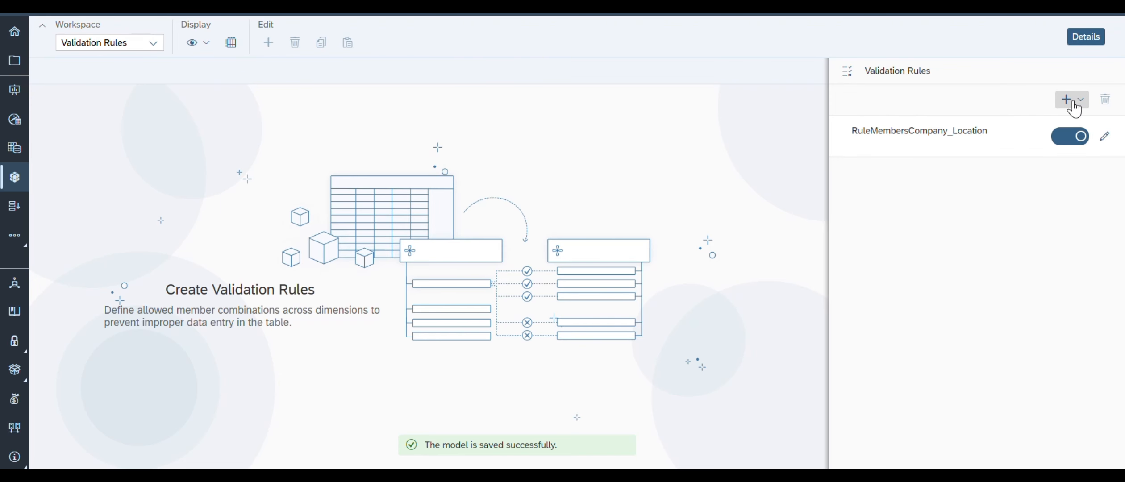
left_click(1067, 99)
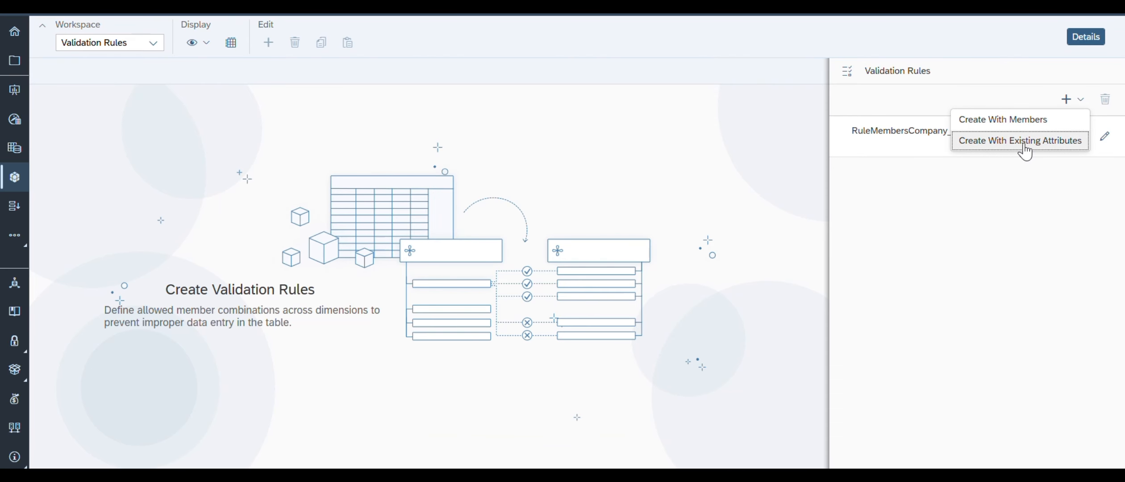
left_click(1034, 144)
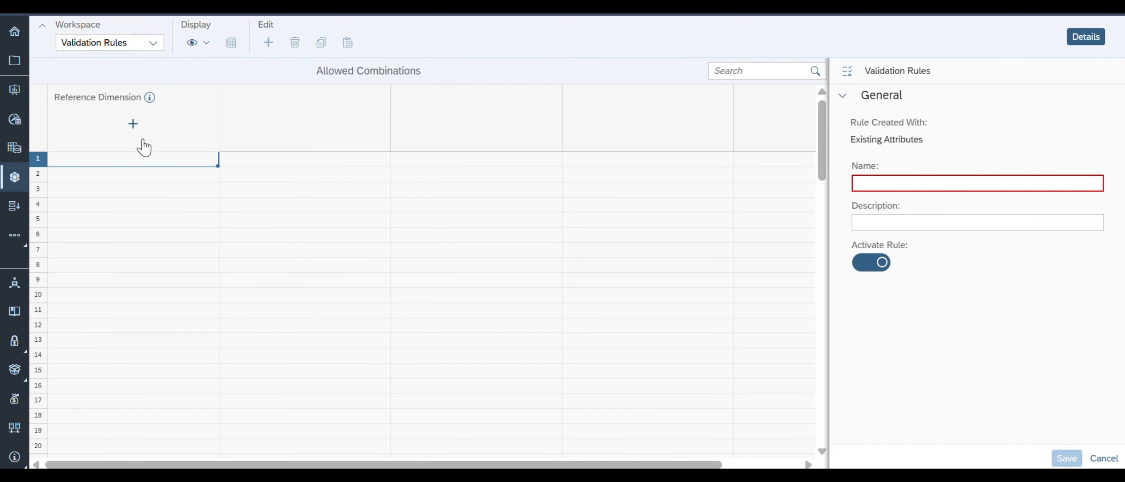
Set CostCenter as the reference dimension of the new validation rule.
left_click(133, 126)
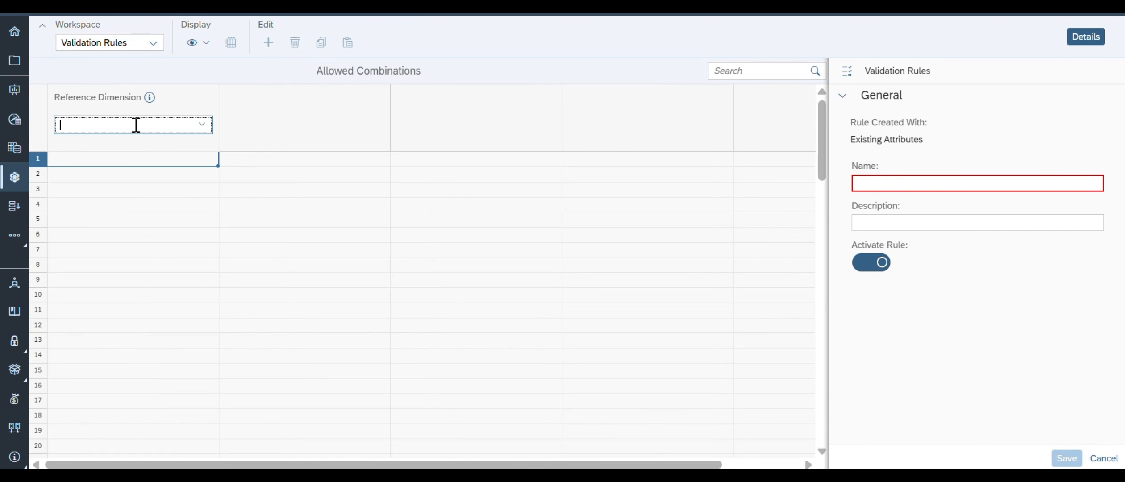
left_click(203, 127)
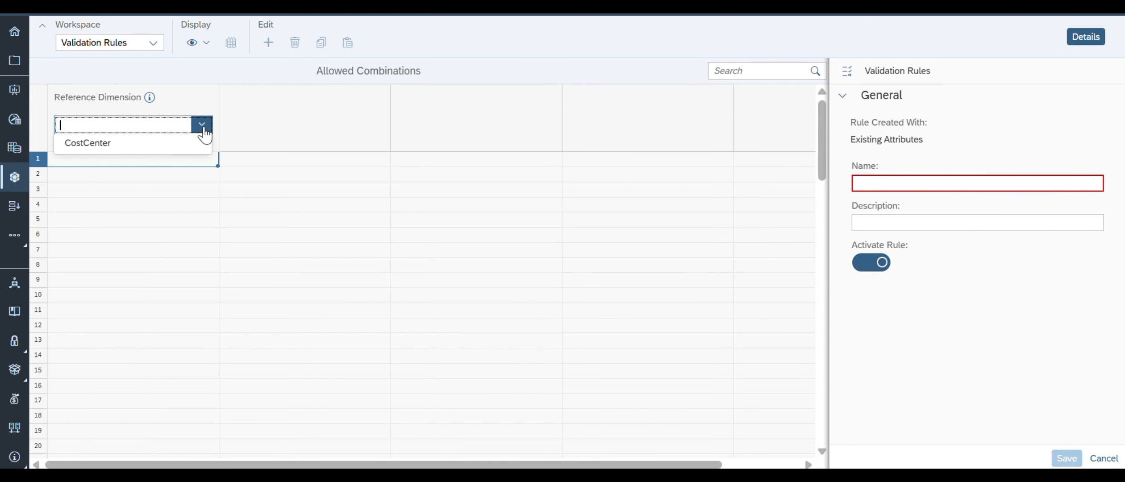
left_click(142, 144)
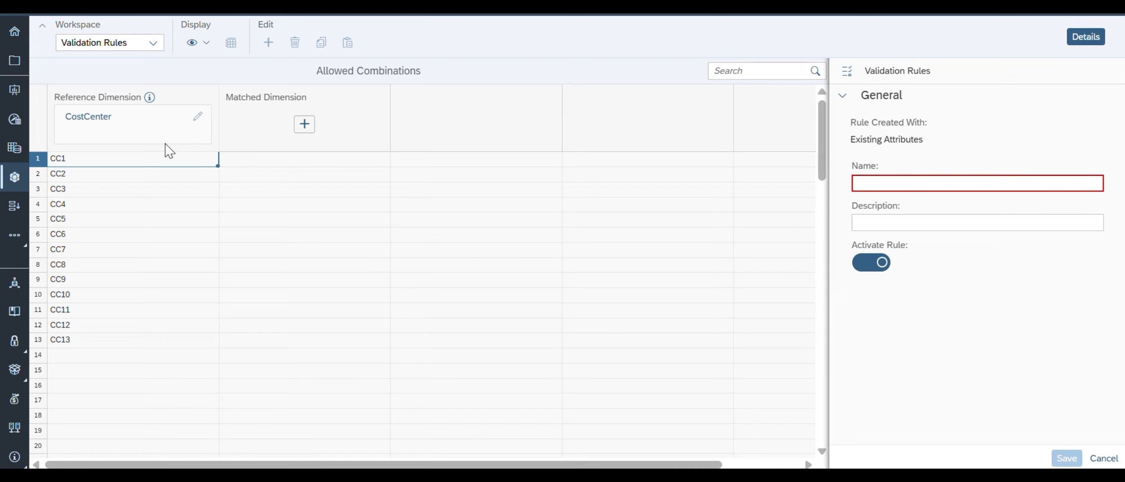
Add a matched dimension to the rule by matching the CostCenter attribute Company to D_Company.
left_click(304, 124)
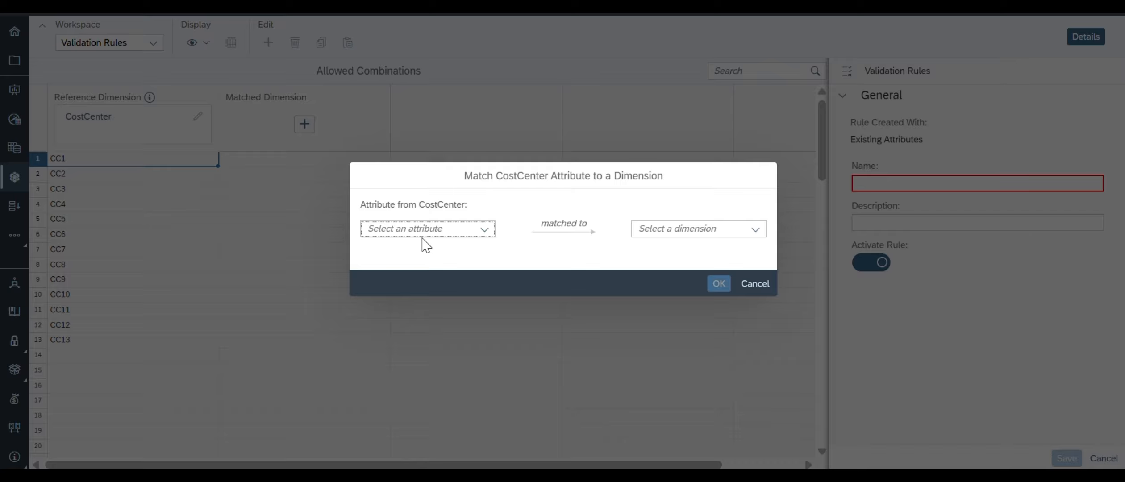
left_click(486, 229)
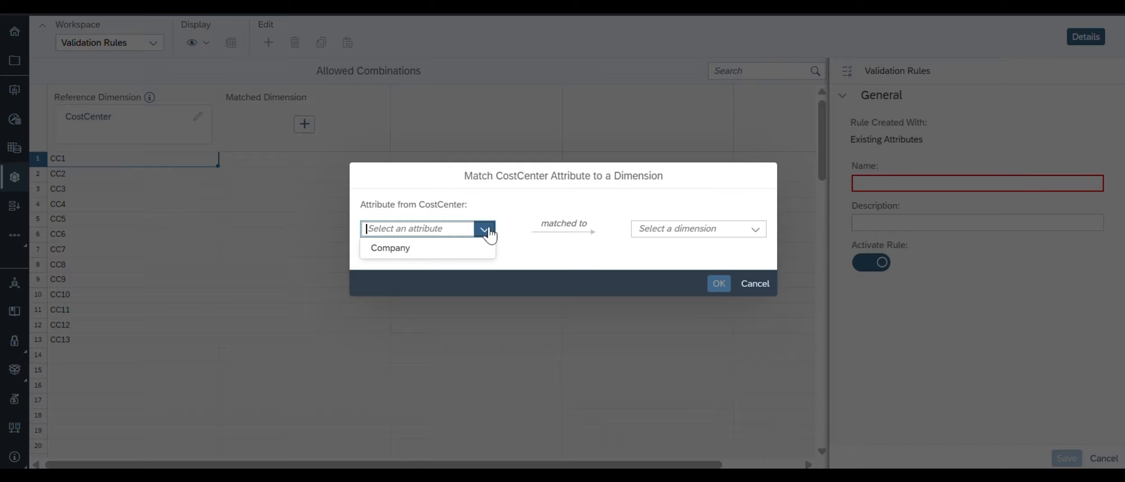
left_click(467, 249)
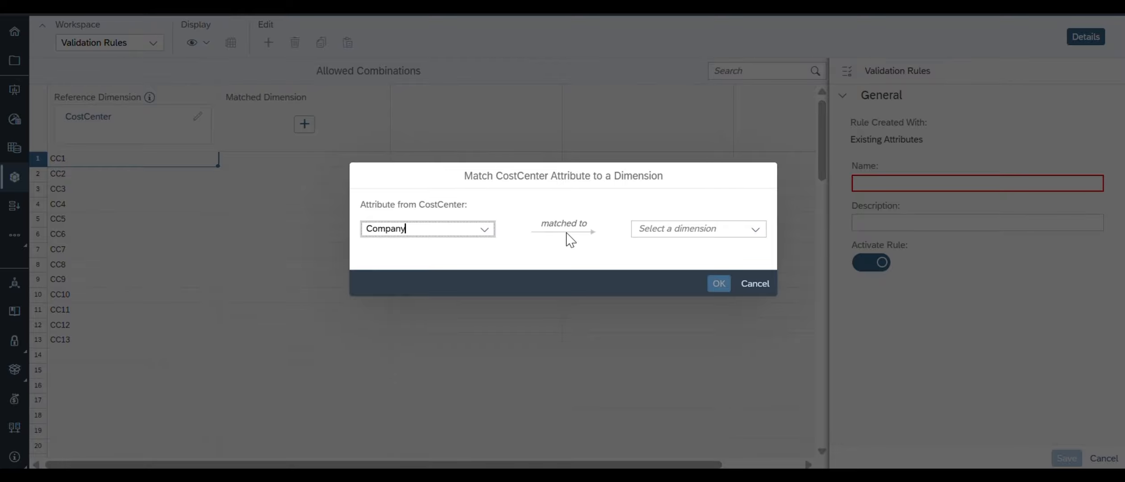
left_click(756, 231)
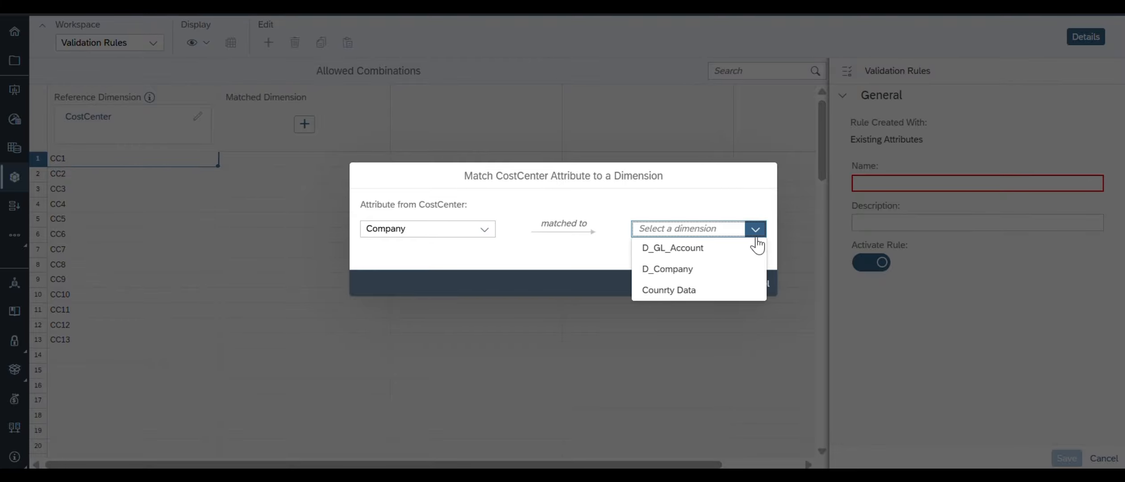
left_click(682, 269)
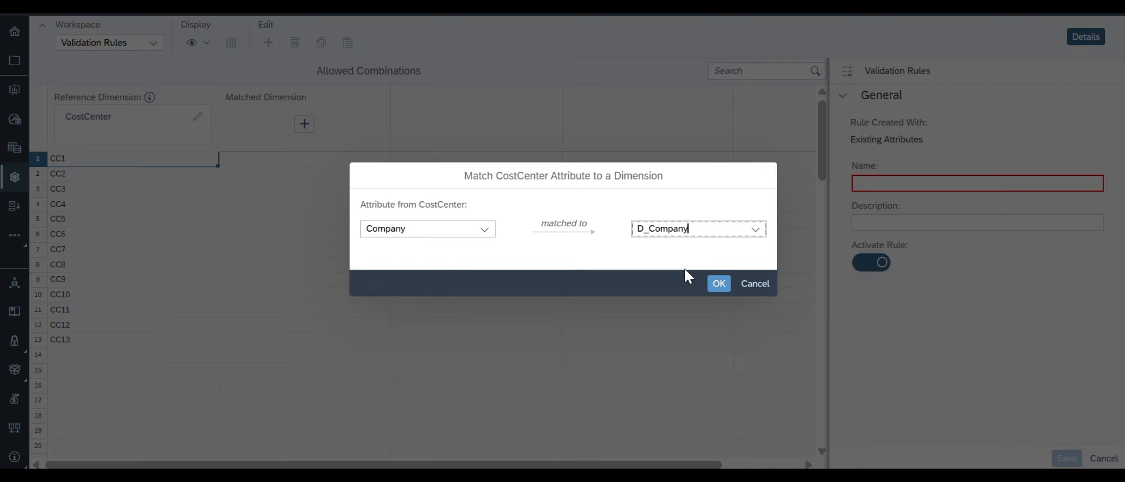
left_click(718, 285)
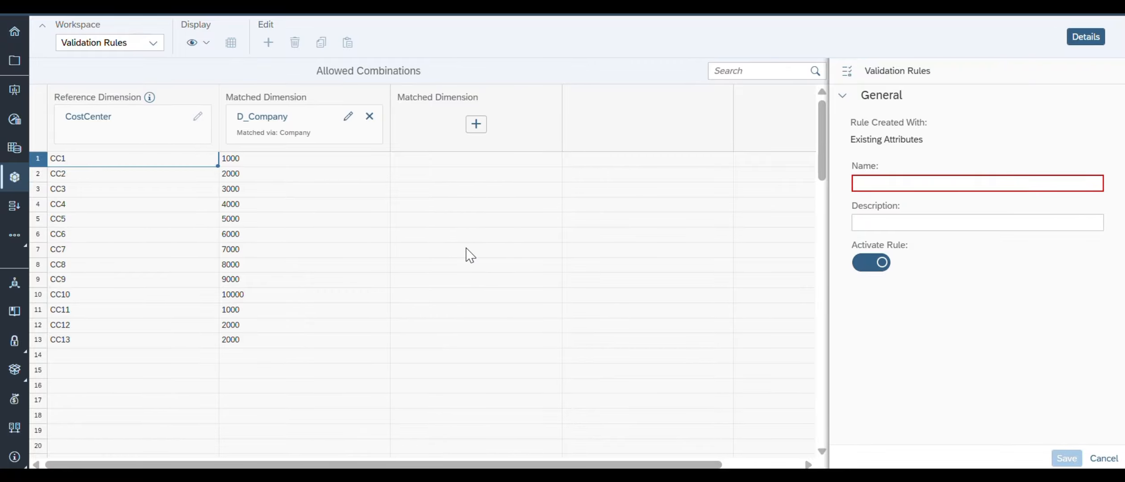
Name the rule "RuleExisting Atrribute" and save it.
left_click(920, 183)
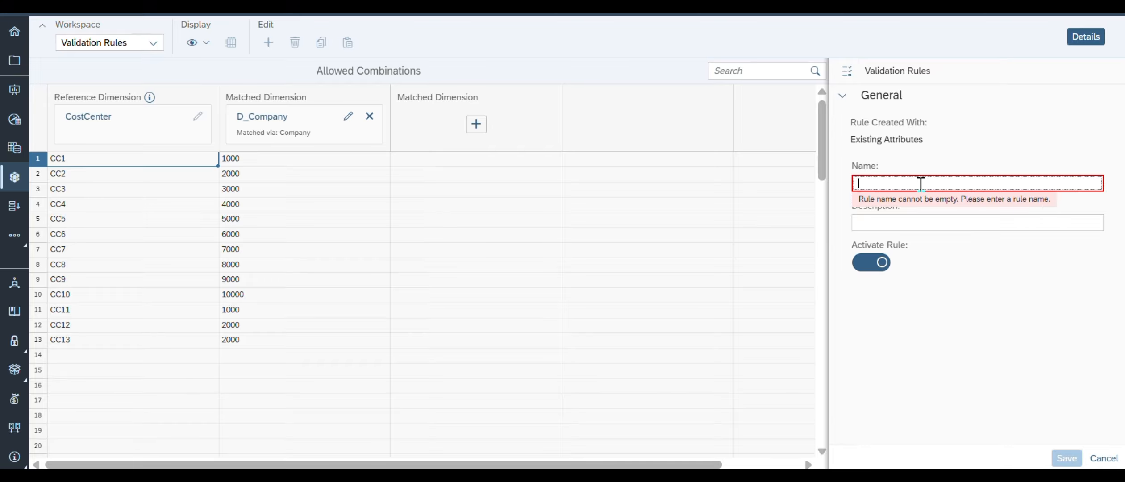
type("Ru")
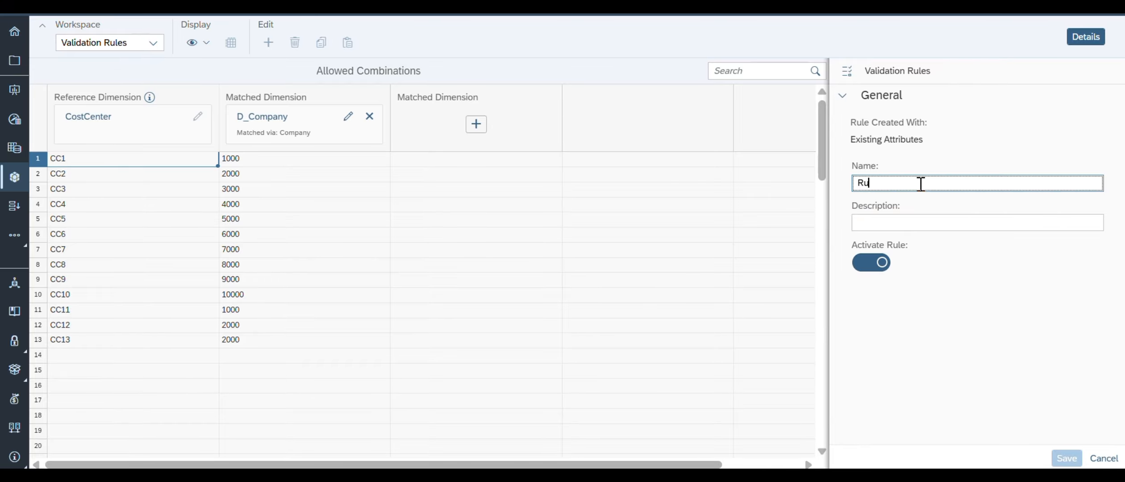
type("leExisting Attribute")
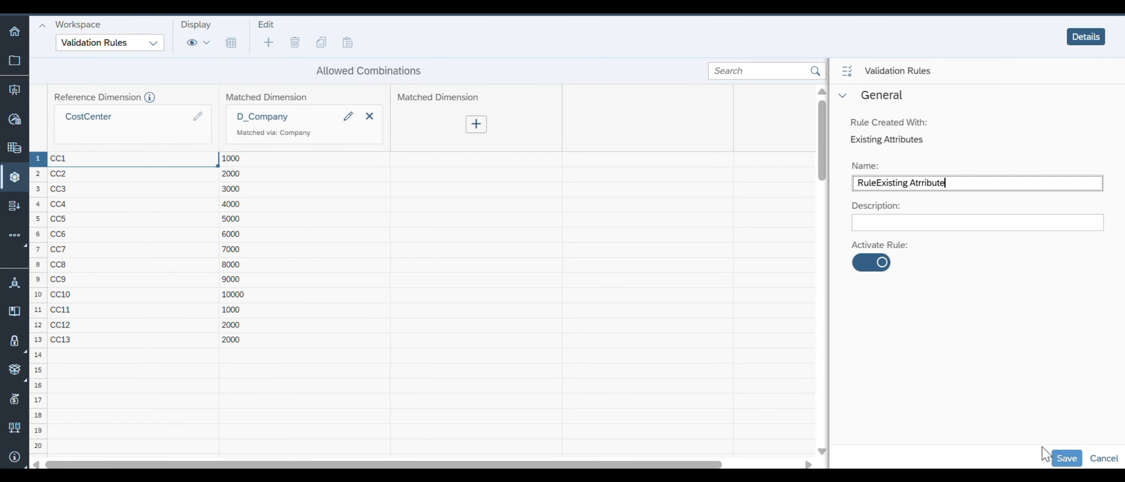
left_click(1066, 458)
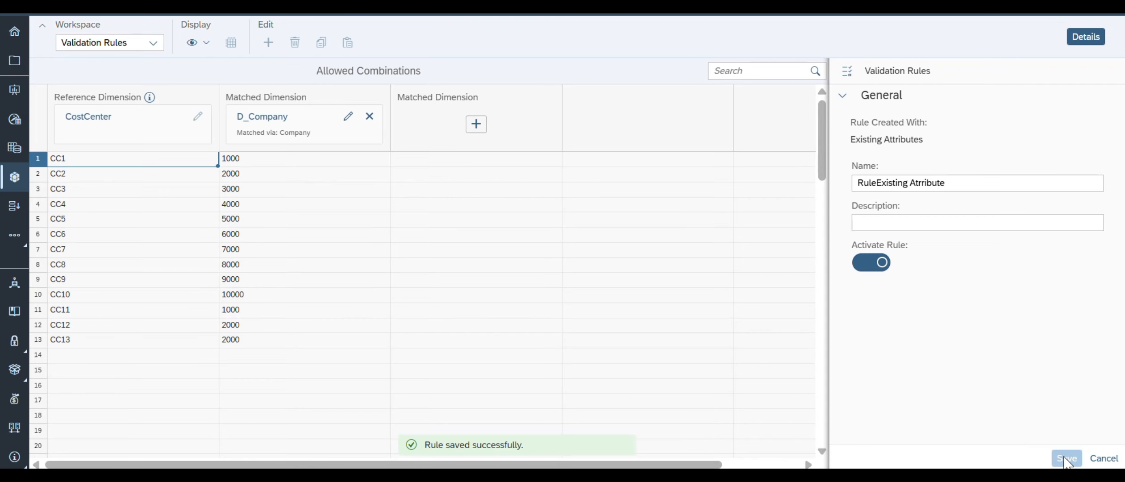
Open the PMDemoValidationRules story, switch it to edit mode and go to Page_2.
left_click(4, 94)
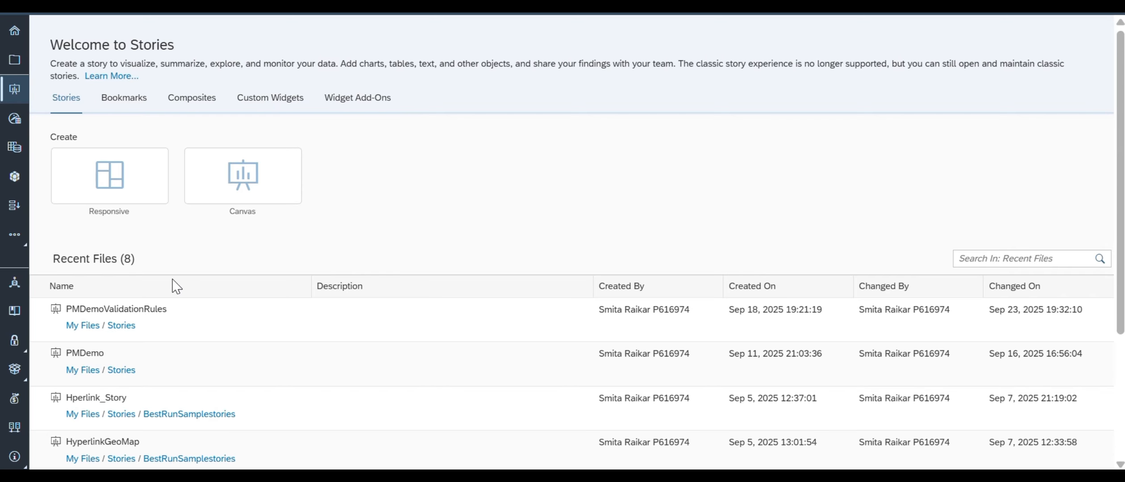
left_click(126, 312)
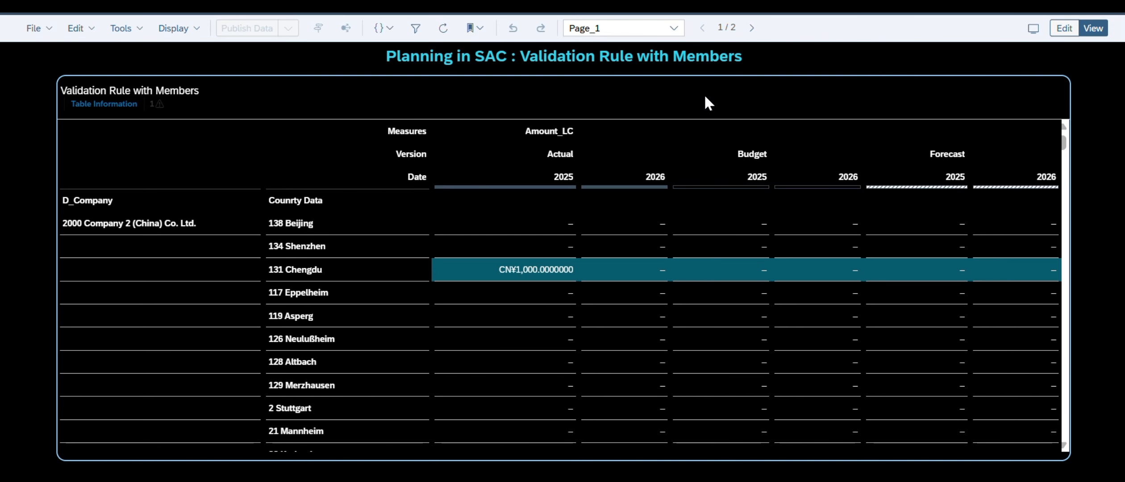
left_click(1063, 32)
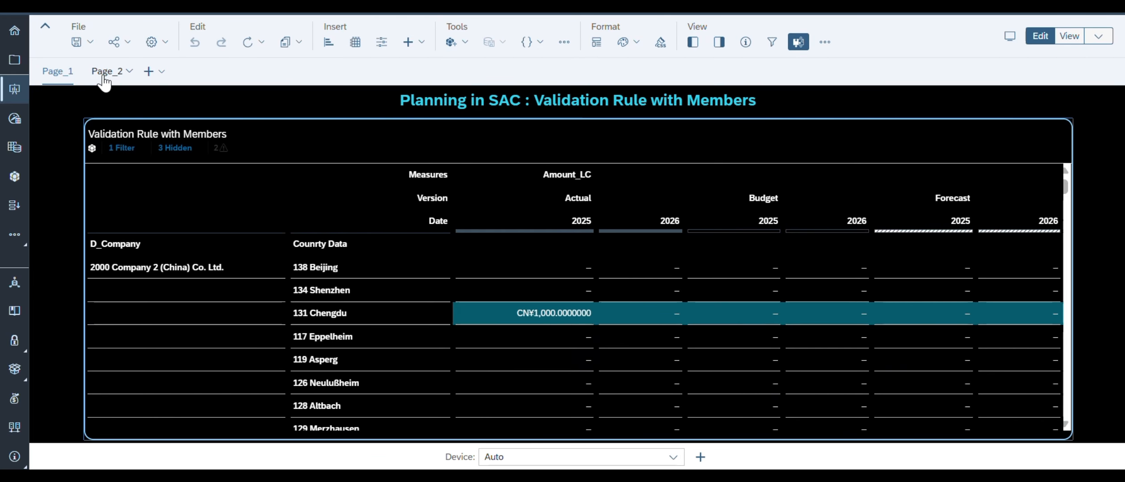
left_click(103, 77)
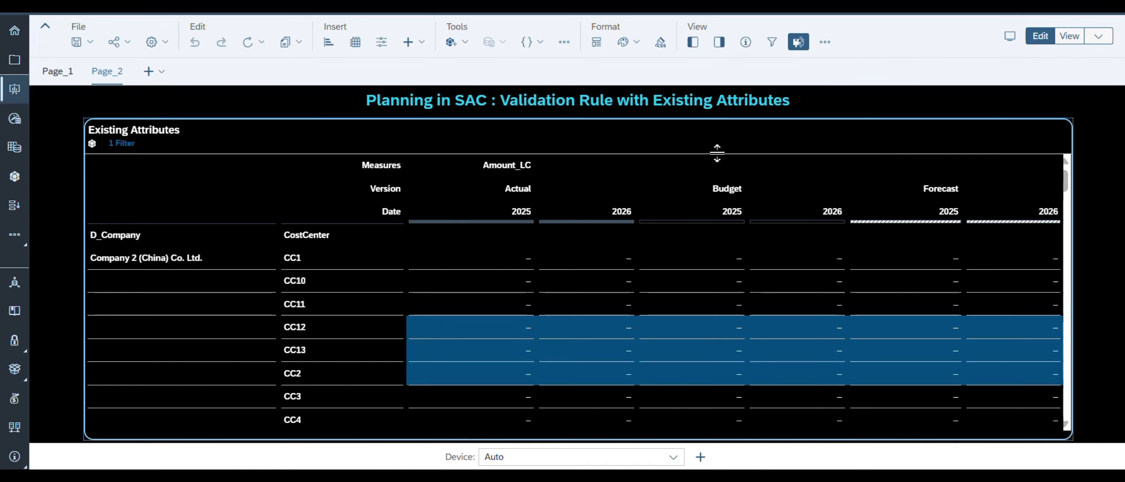
Show D_Company by ID and Description in the Existing Attributes table and save the story.
left_click(108, 234)
right_click(109, 235)
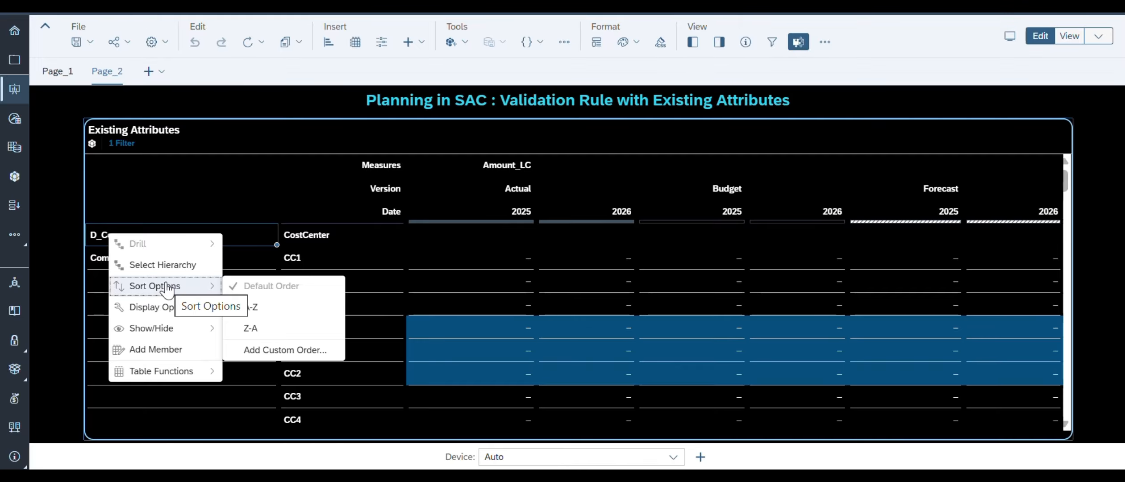
mouse_move(188, 308)
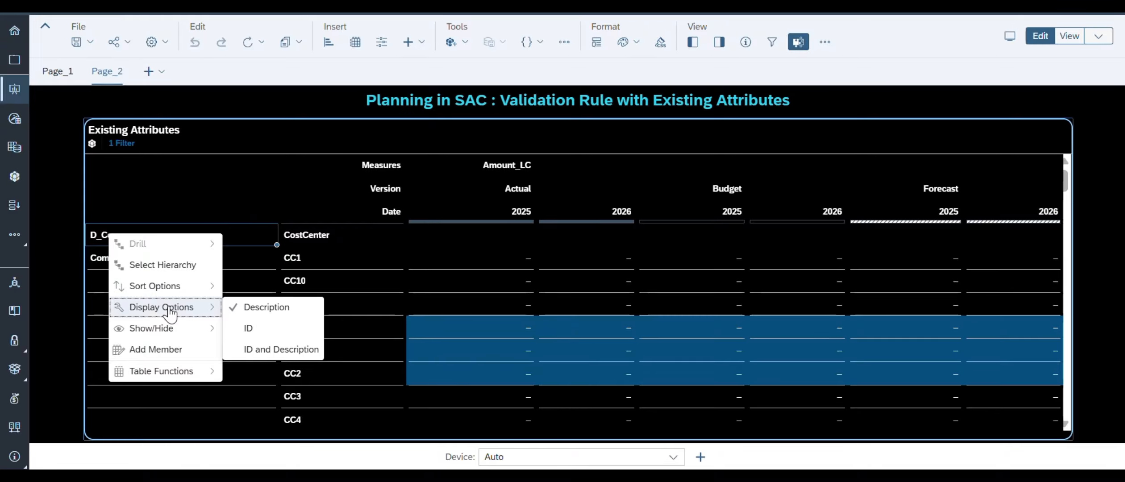
left_click(268, 349)
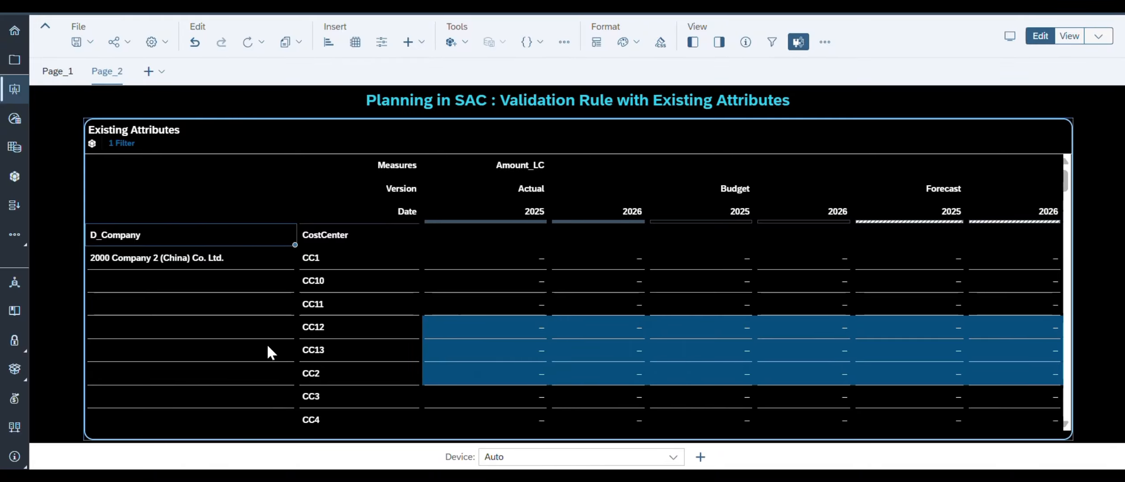
left_click(91, 44)
left_click(88, 57)
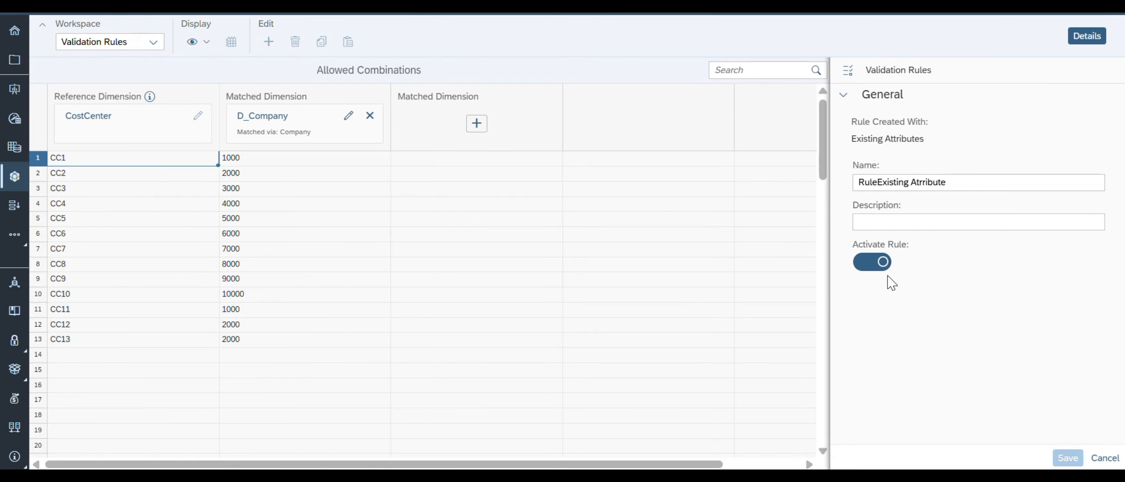
Return to the validation rule, deactivate and save it, and refresh the data in the Page_2 story table.
left_click(882, 266)
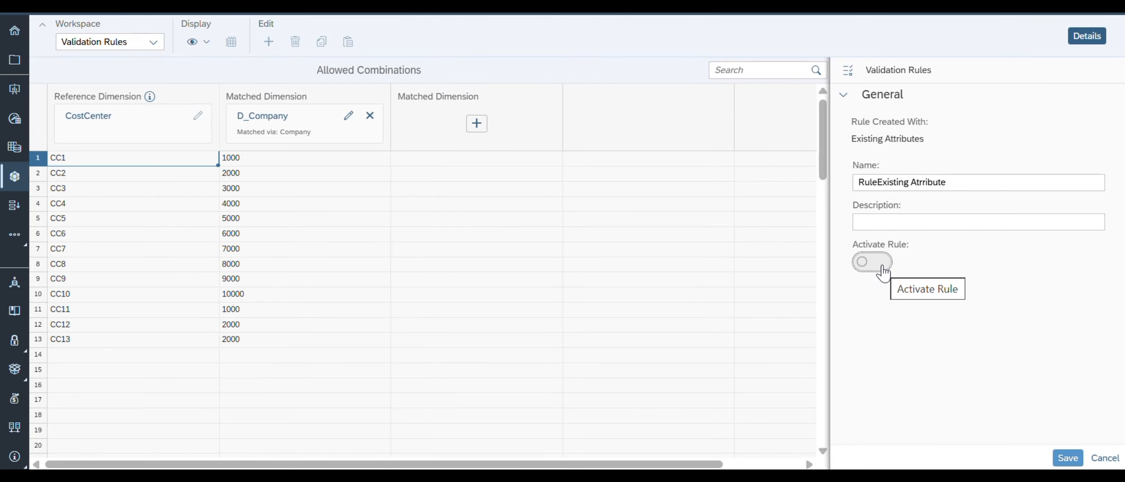
left_click(1068, 458)
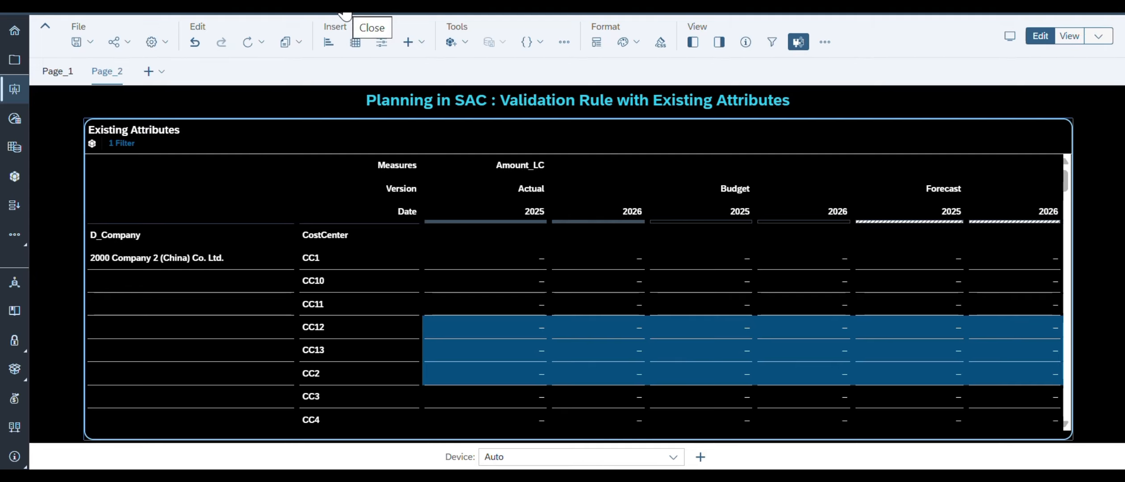
left_click(260, 42)
left_click(264, 56)
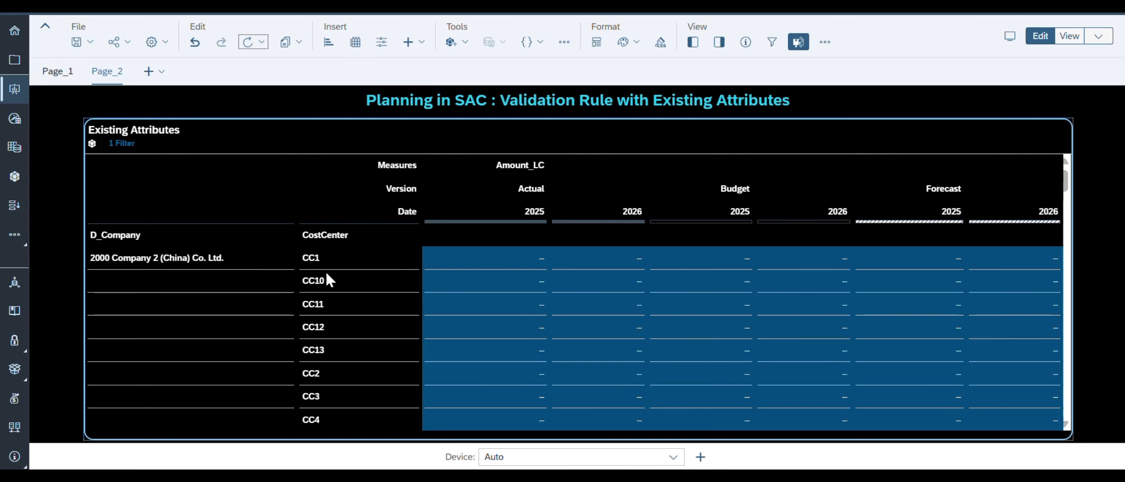
scroll(330, 318, "down", 5)
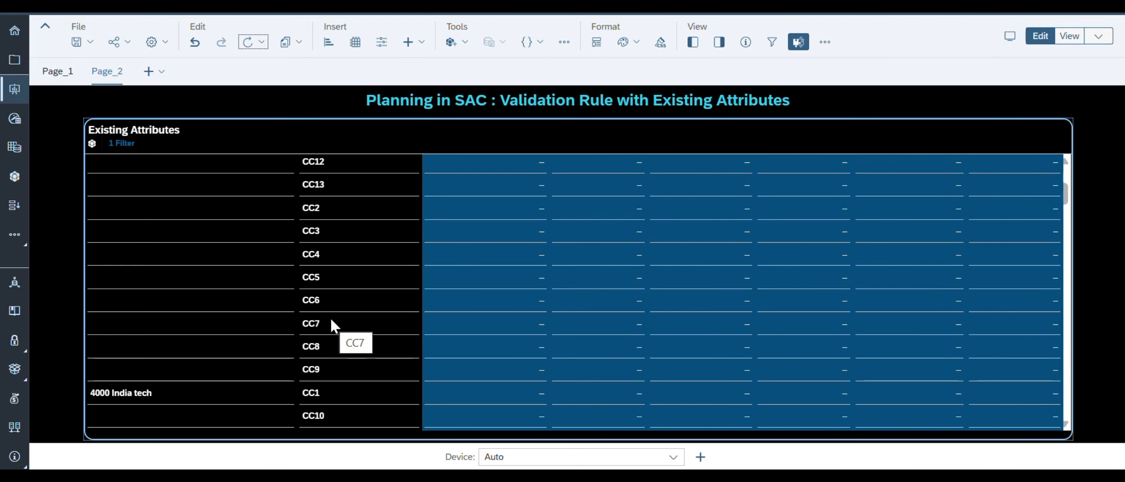
scroll(329, 317, "up", 3)
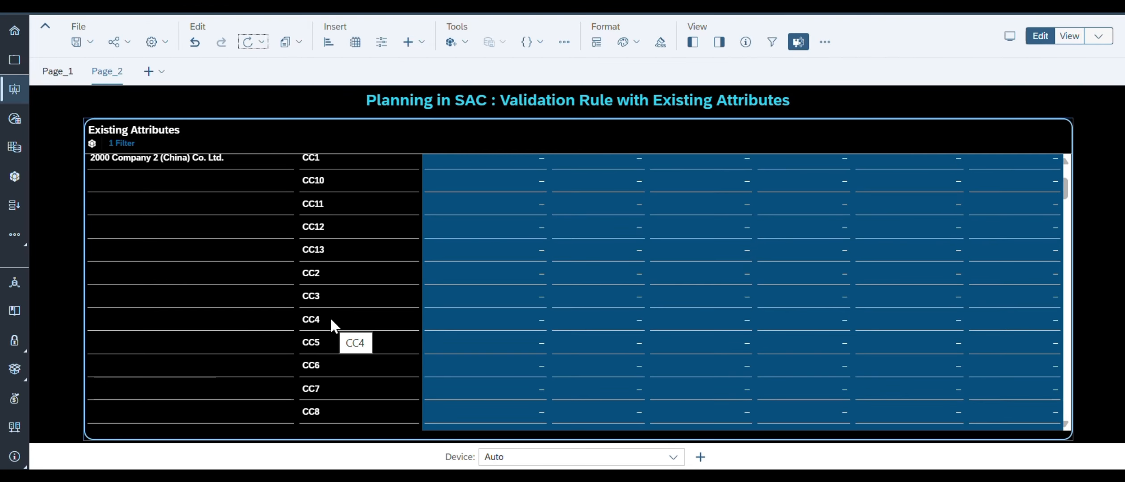
scroll(334, 258, "up", 3)
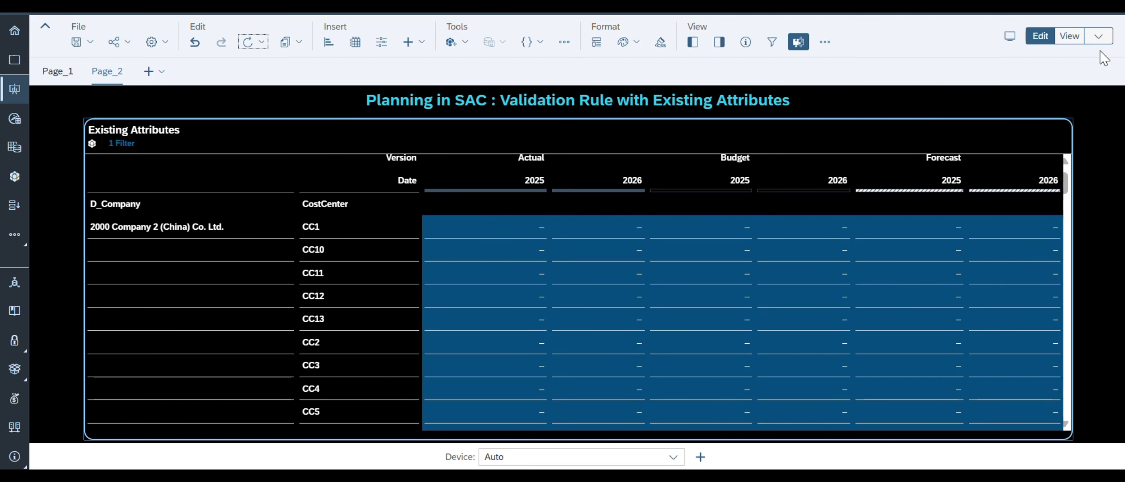
Open the story in view mode and show Page_2.
left_click(1069, 35)
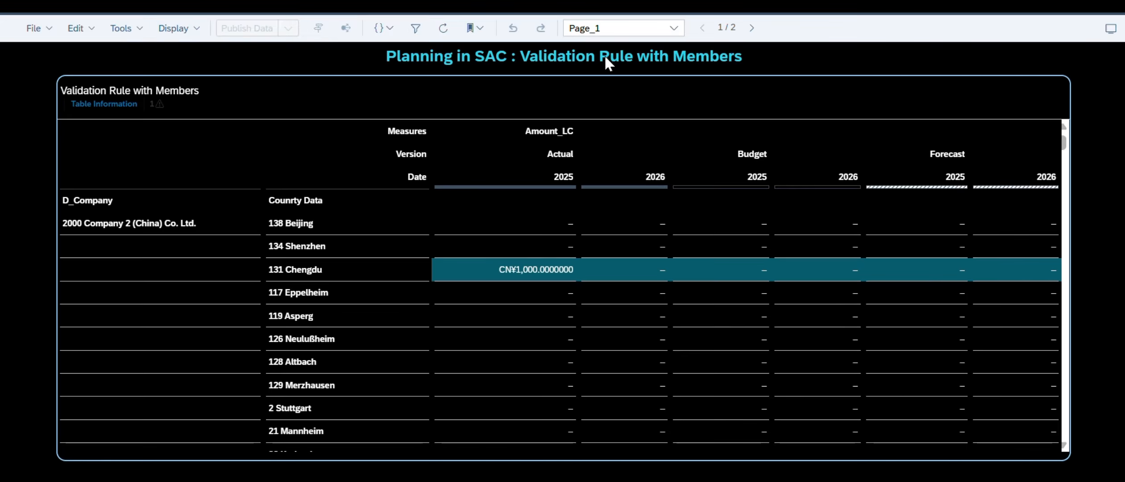
left_click(673, 28)
left_click(605, 69)
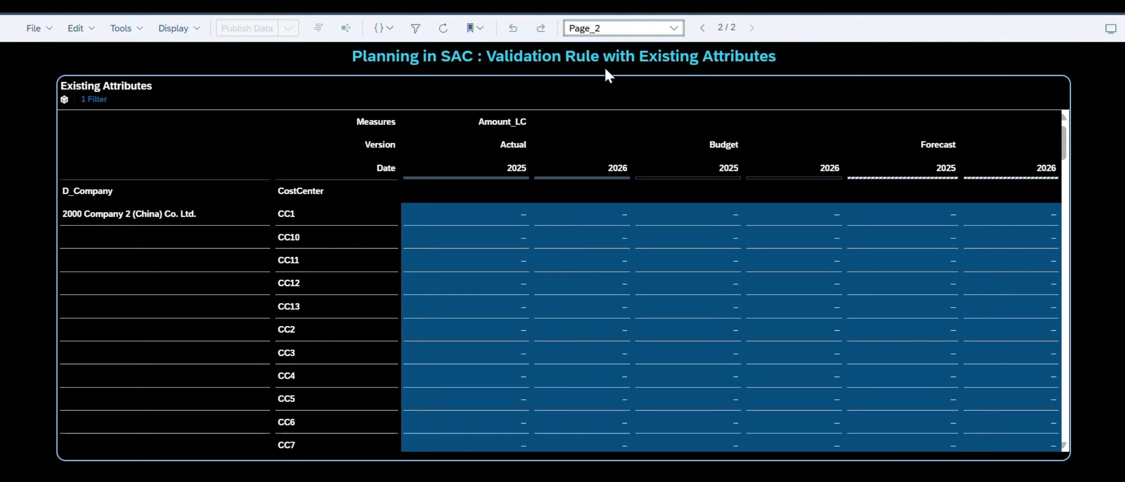
Check whether the Actual 2025 cells of CC1, CC10, CC11 and CC13 accept input for company 2000, and review the rows below.
left_click(469, 216)
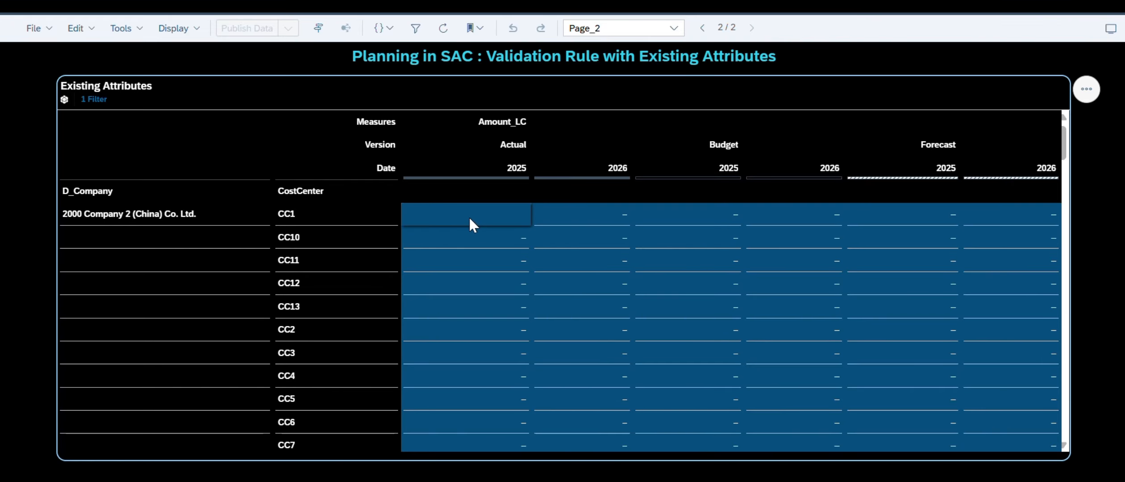
left_click(462, 239)
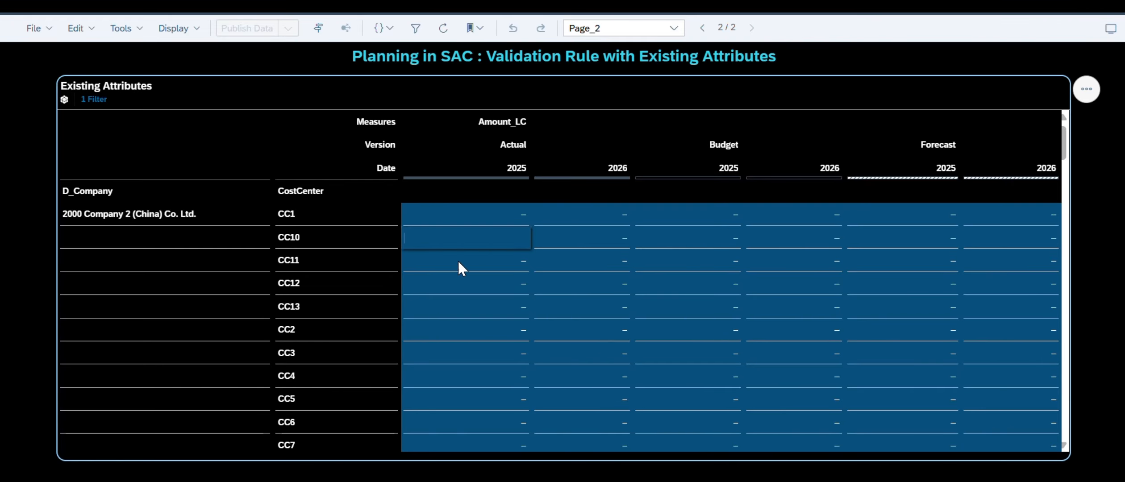
left_click(458, 261)
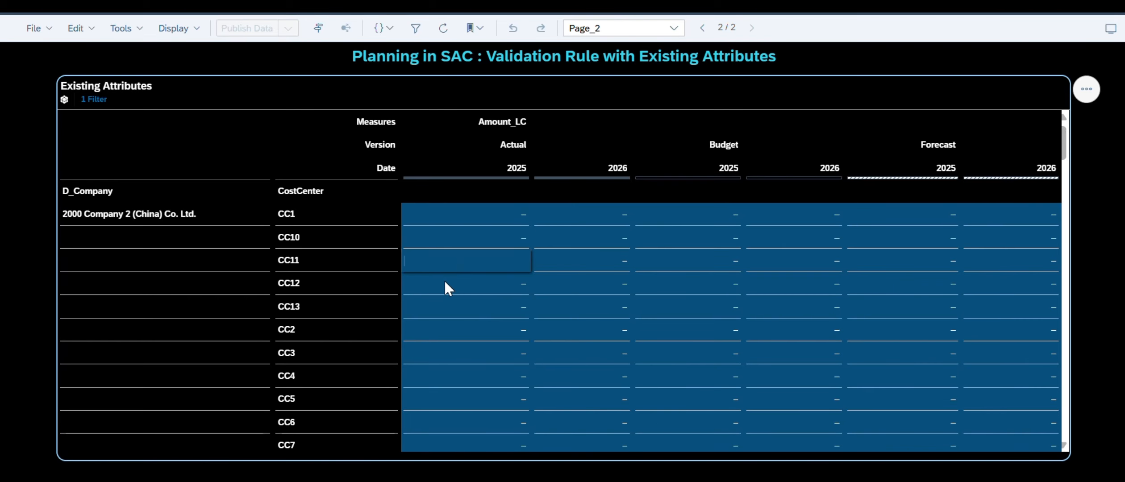
left_click(439, 307)
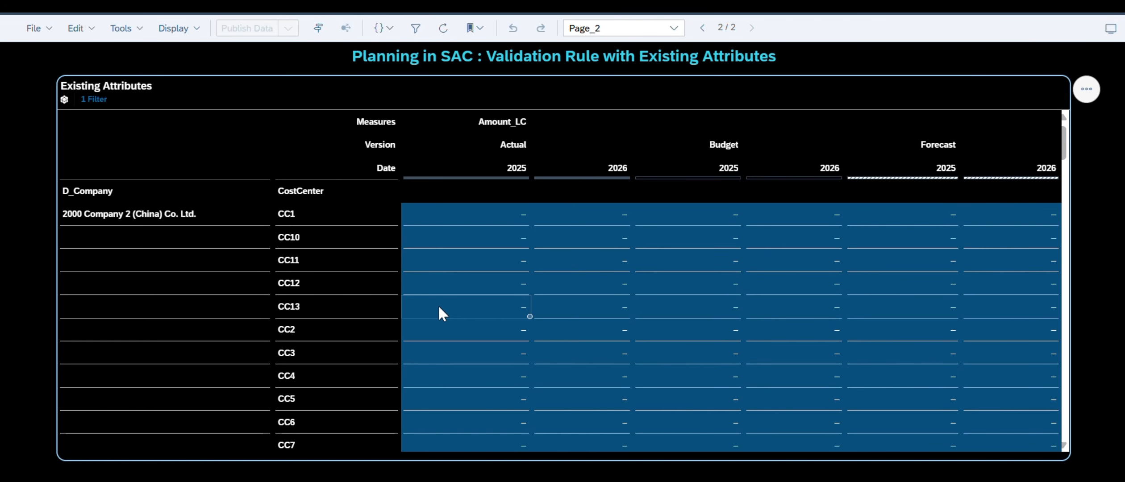
left_click(439, 307)
scroll(499, 372, "down", 3)
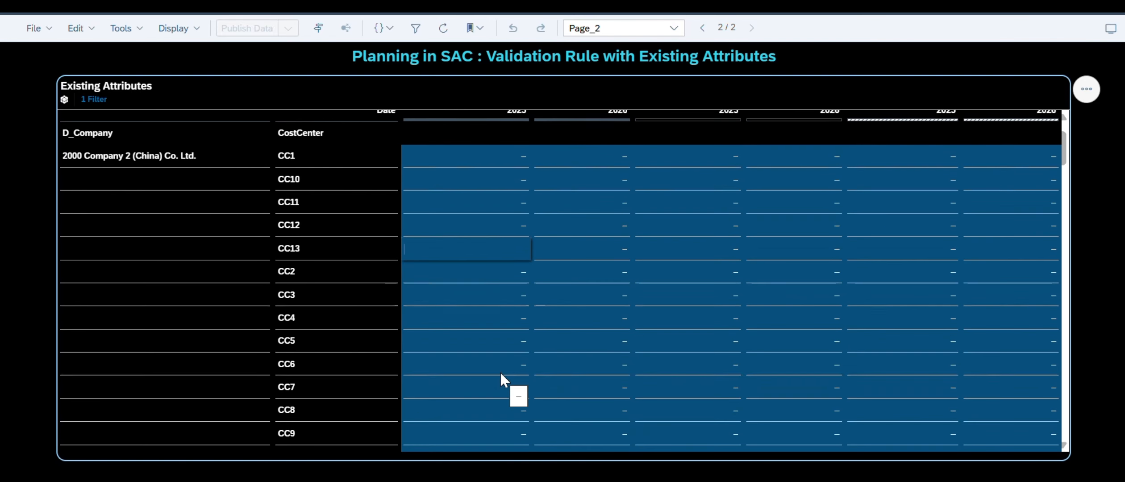
scroll(500, 374, "down", 9)
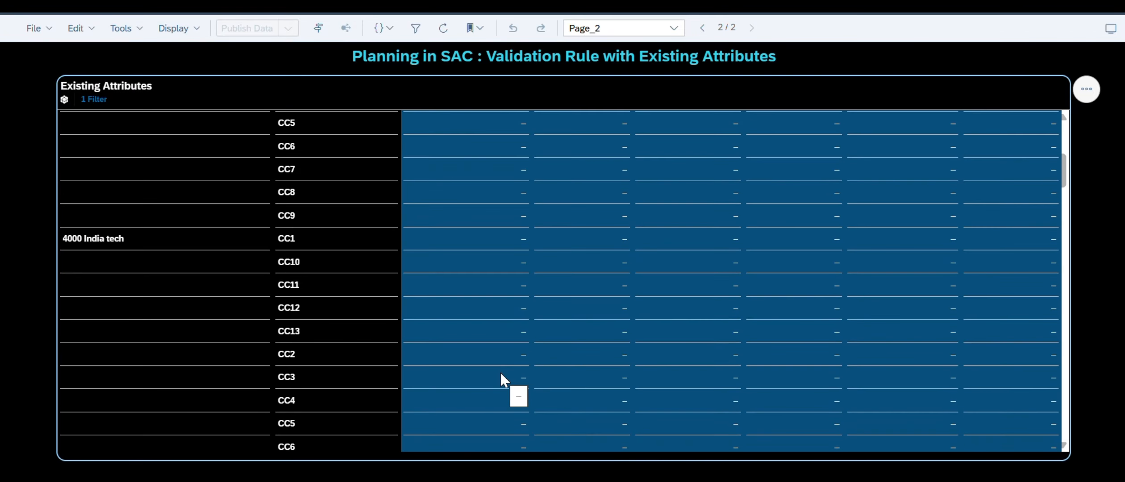
Return to the validation rule, activate and save it, and refresh the data in the story's Page_2 table.
scroll(500, 374, "down", 6)
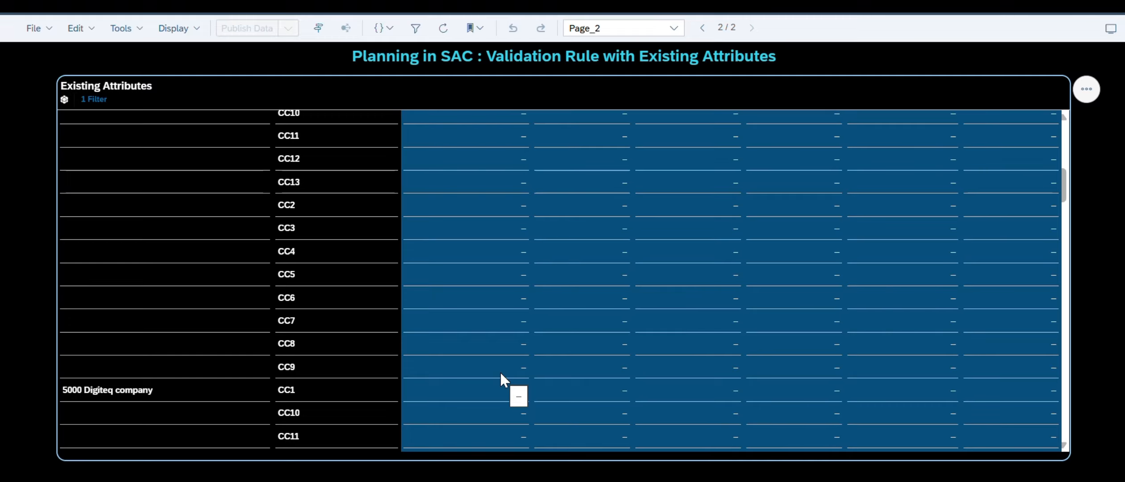
scroll(499, 371, "up", 18)
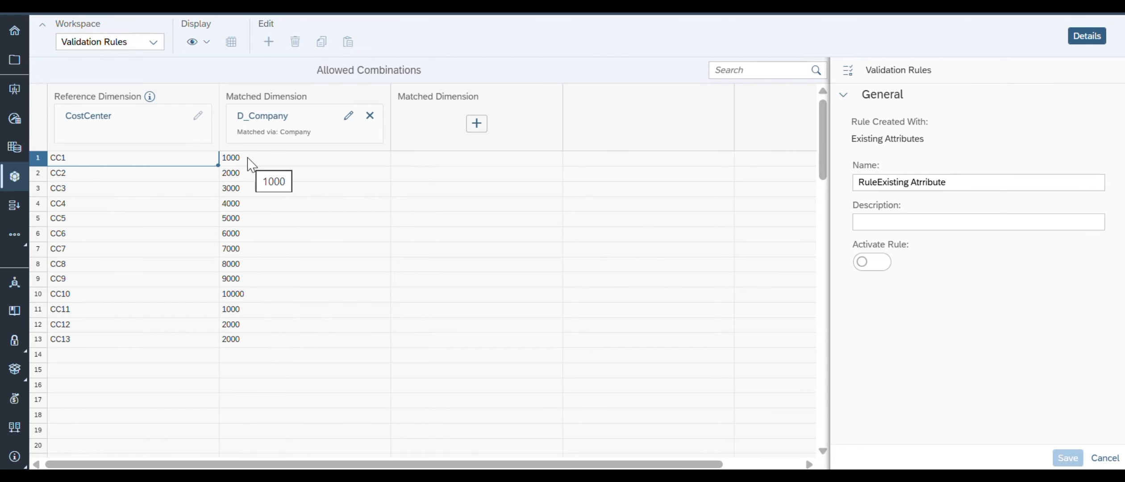
left_click(866, 262)
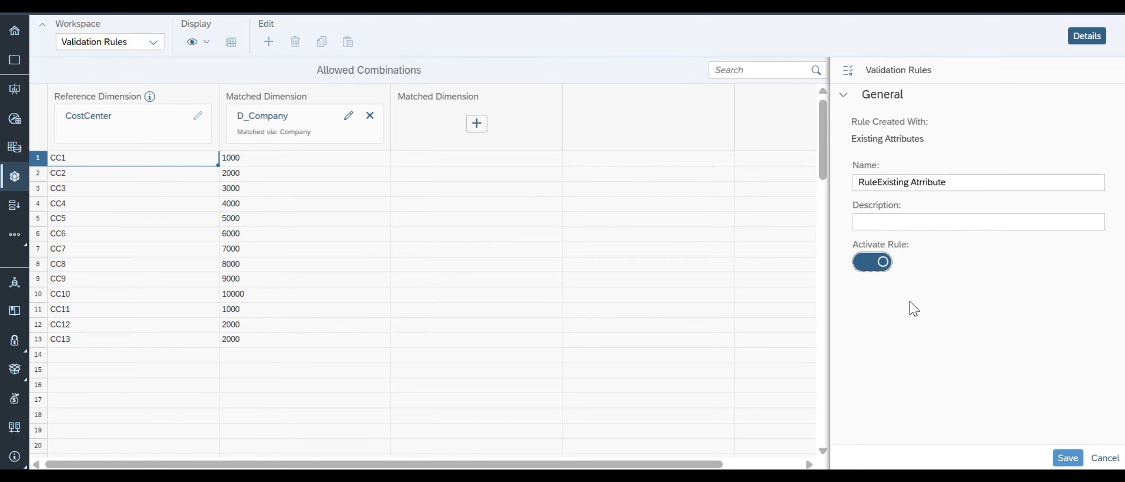
left_click(1068, 458)
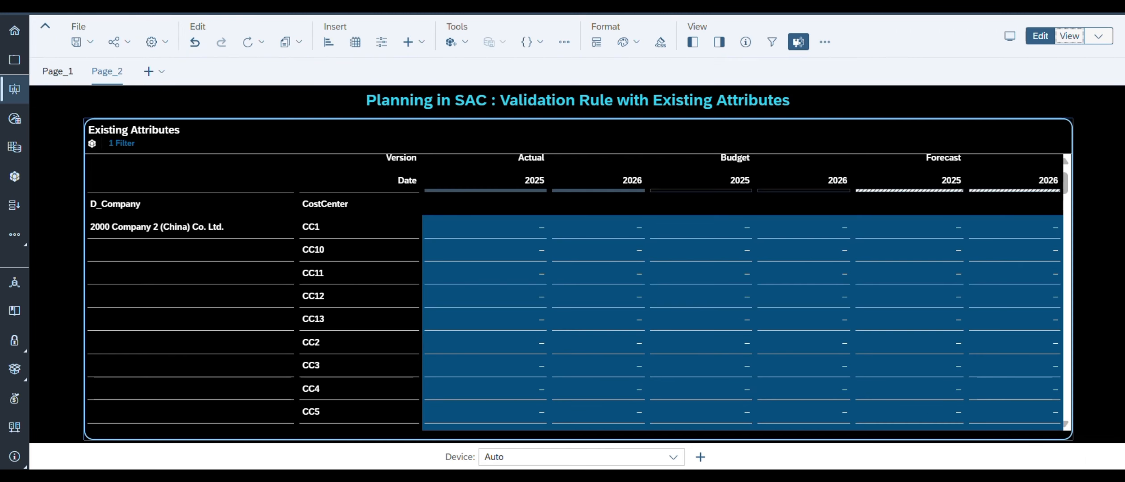
left_click(255, 43)
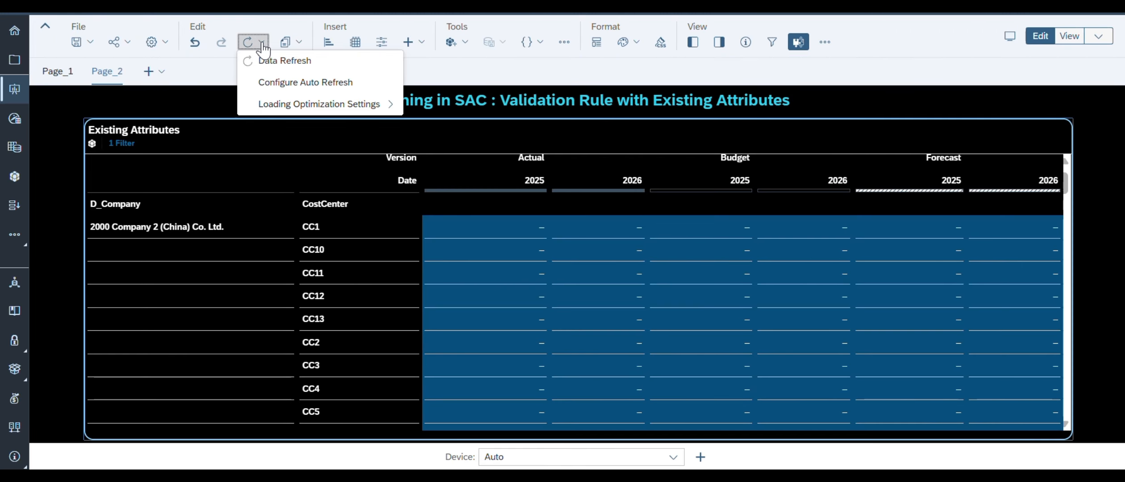
left_click(260, 63)
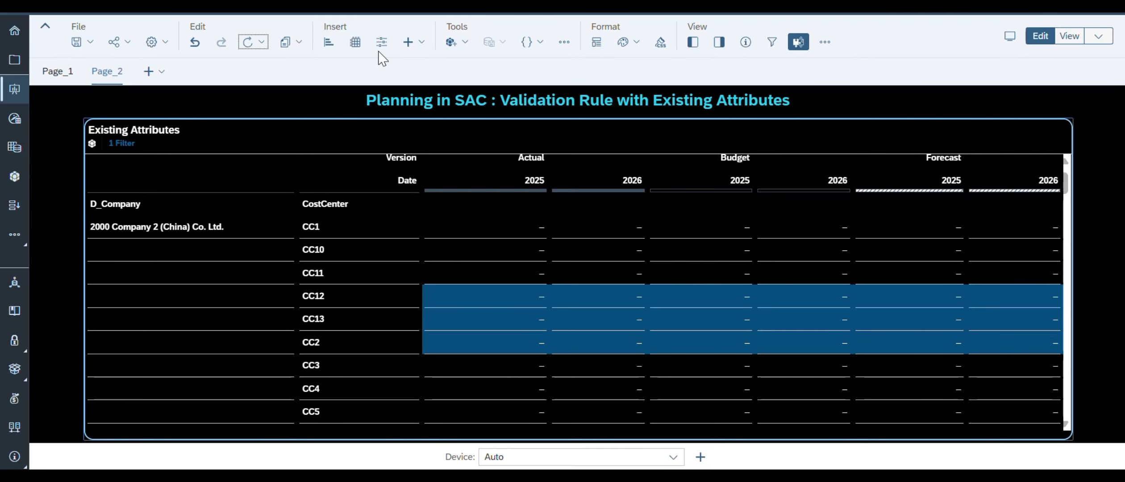
View Page_2 in view mode and check whether the Actual 2025 cell of CC10 accepts input for company 2000.
left_click(1076, 40)
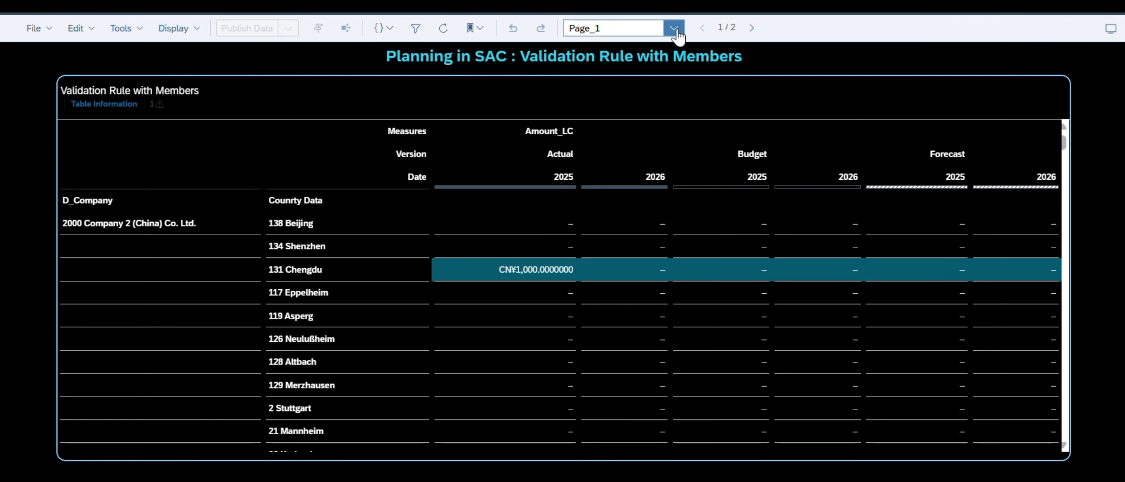
left_click(673, 28)
left_click(624, 68)
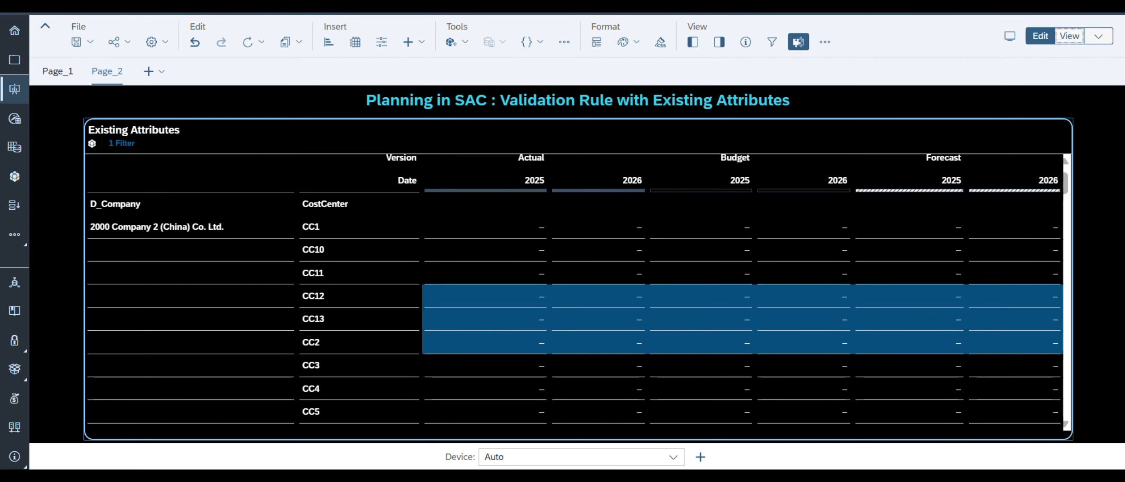
left_click(1069, 36)
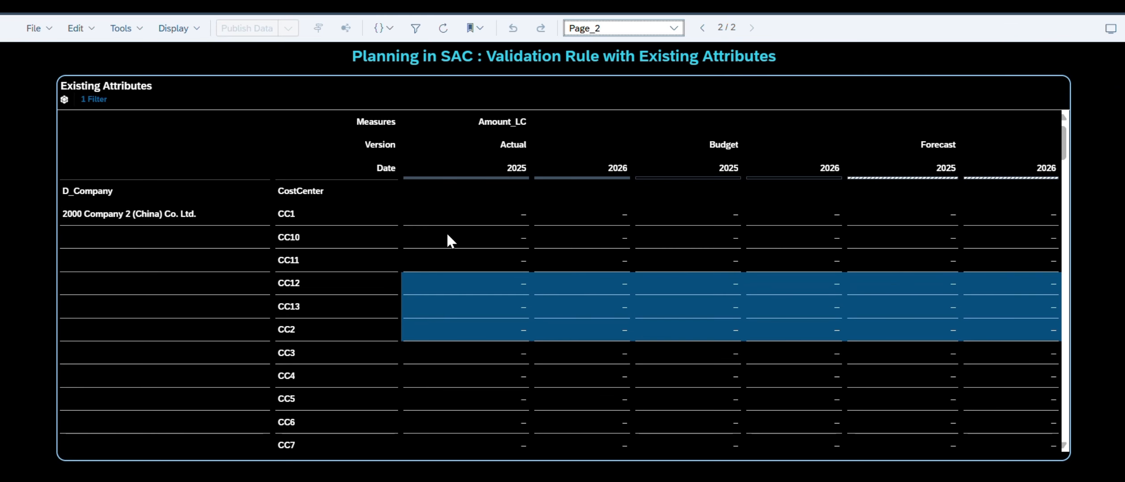
left_click(449, 239)
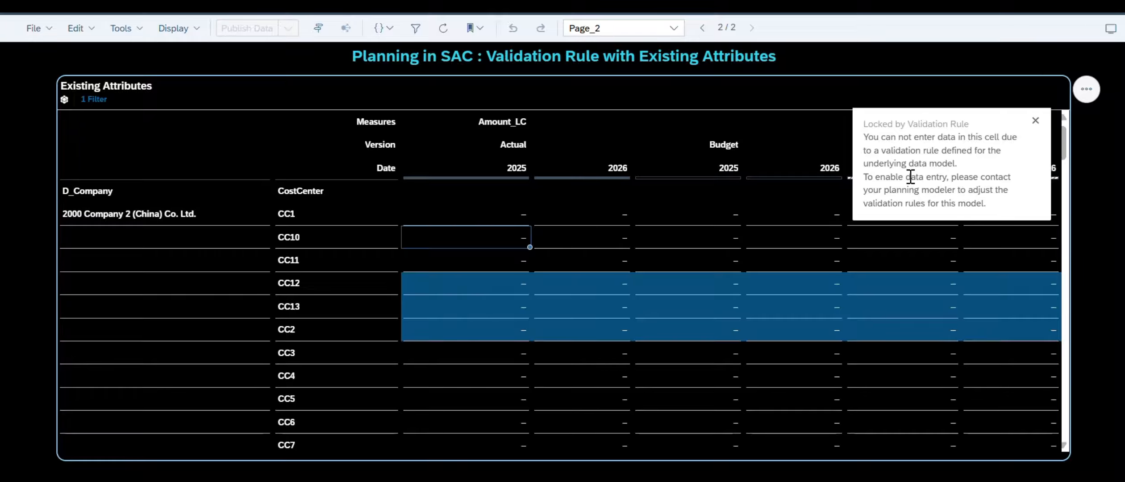
Enter 678899 in the Actual 2025 cell of CC12 for company 2000 and publish the data.
double_click(487, 290)
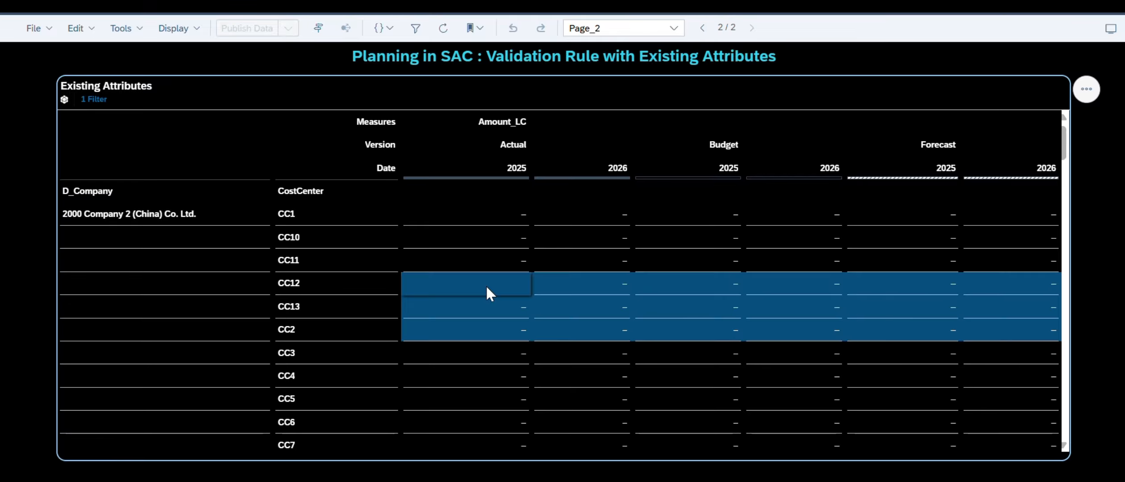
type("678899")
key("Return")
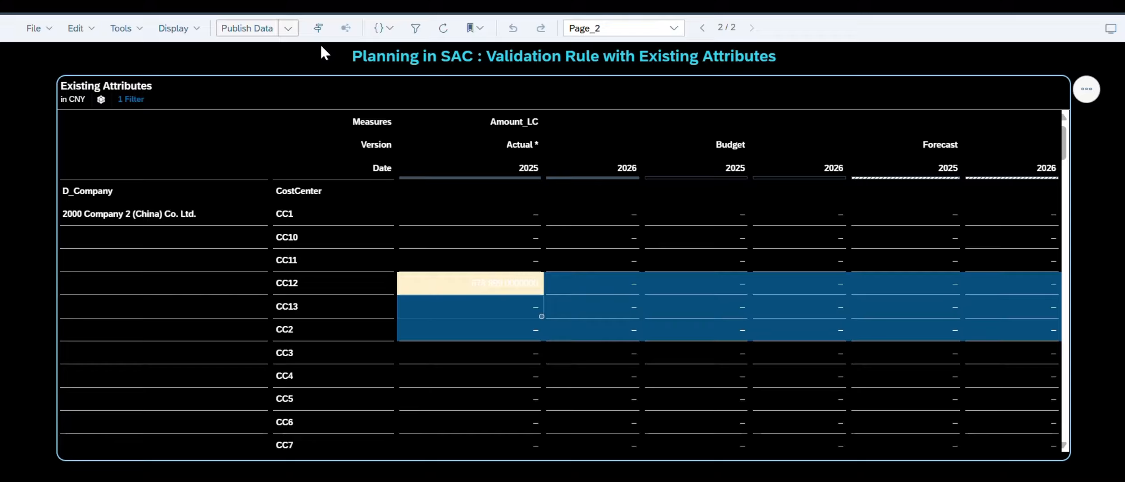
left_click(258, 30)
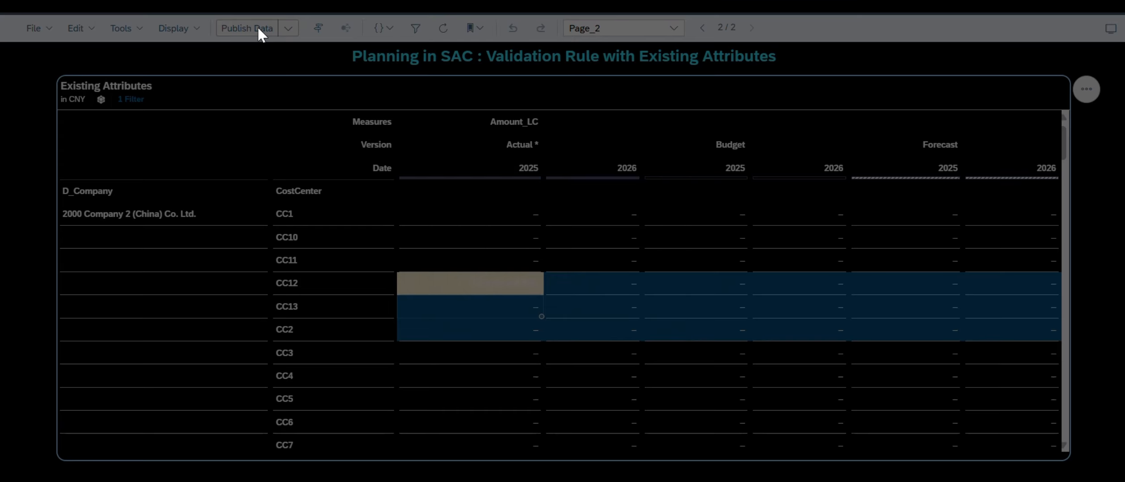
left_click(628, 269)
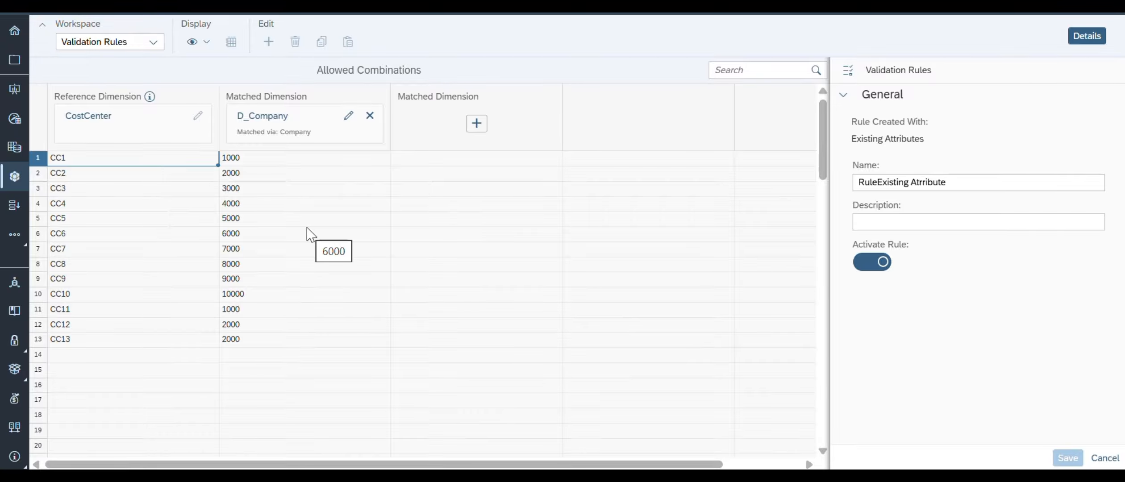
Open the CostCenter dimension from the model structure and review the Company value assigned to each cost center.
left_click(152, 42)
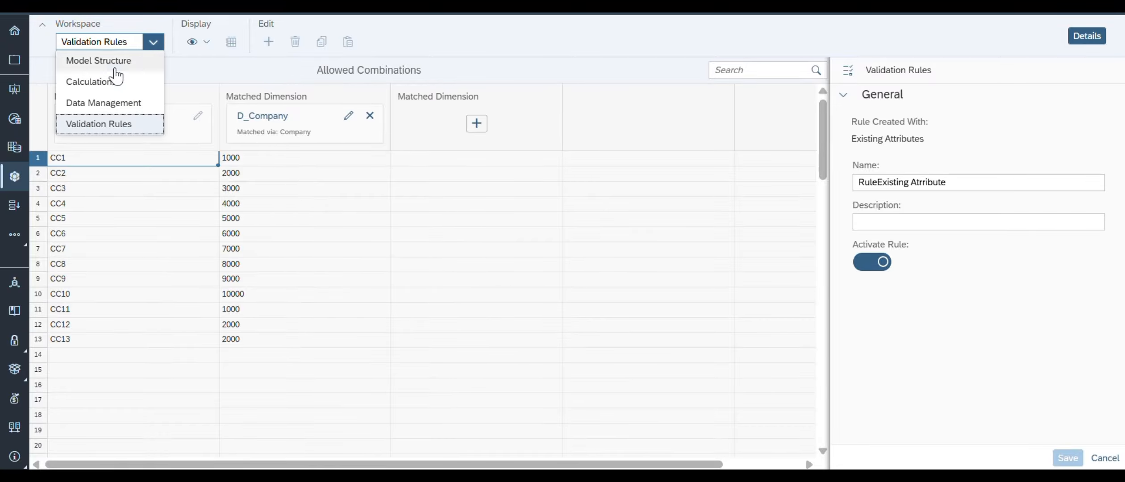
left_click(99, 60)
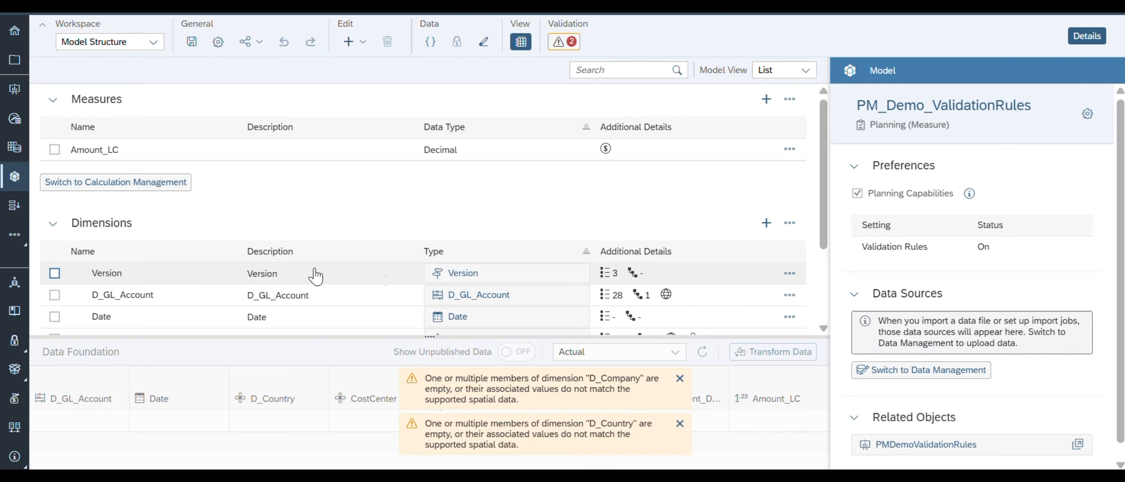
left_click(679, 378)
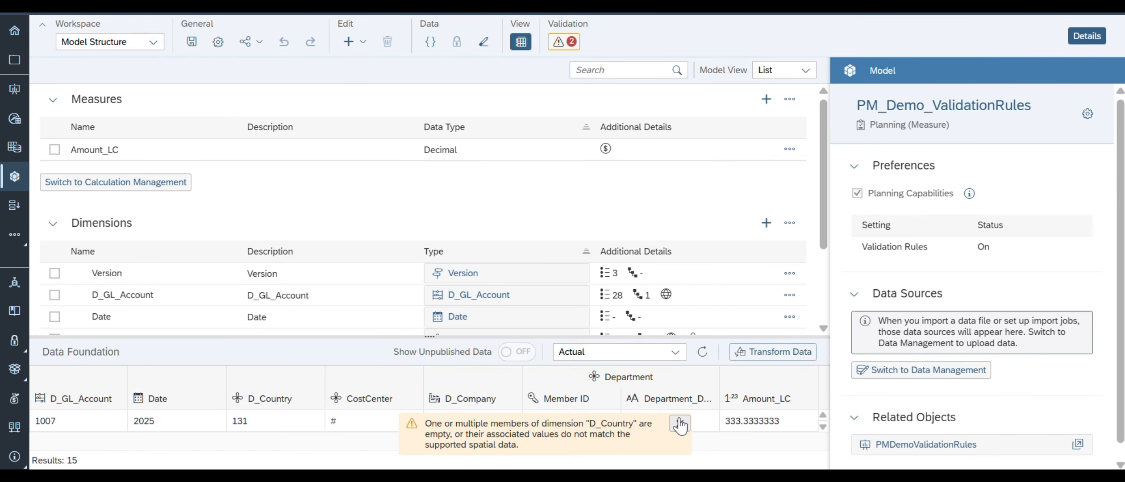
left_click(679, 424)
scroll(542, 290, "down", 3)
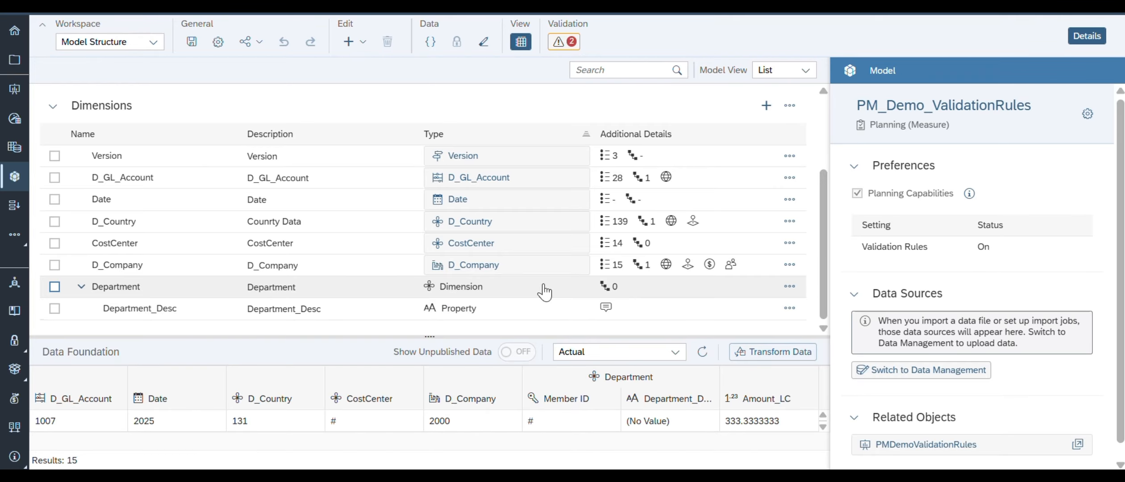
left_click(570, 241)
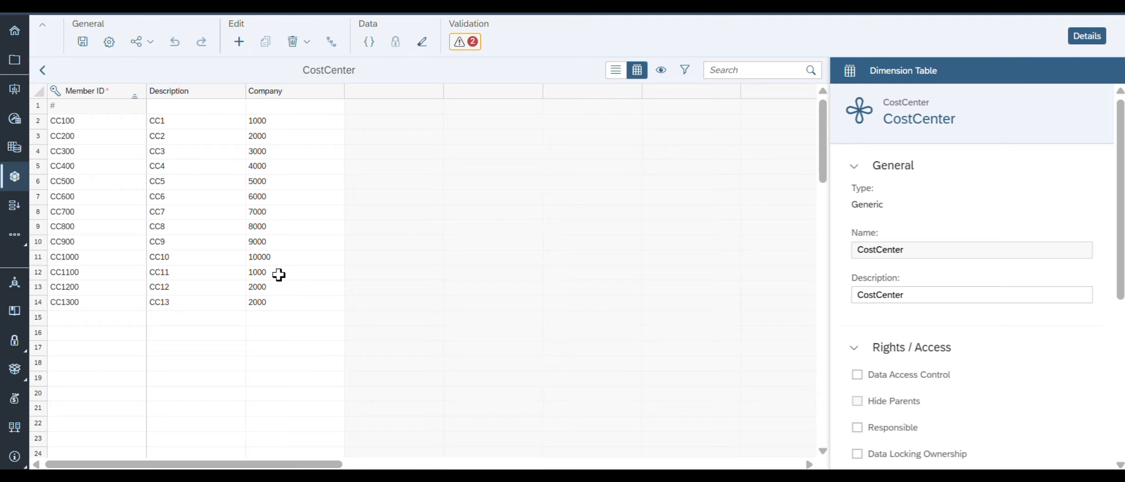
left_click(167, 120)
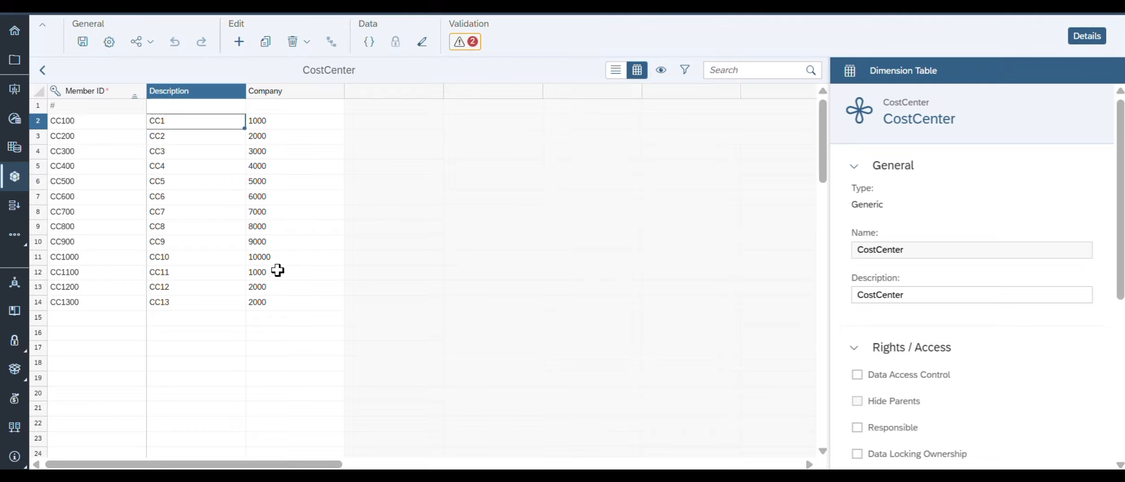
left_click(278, 244)
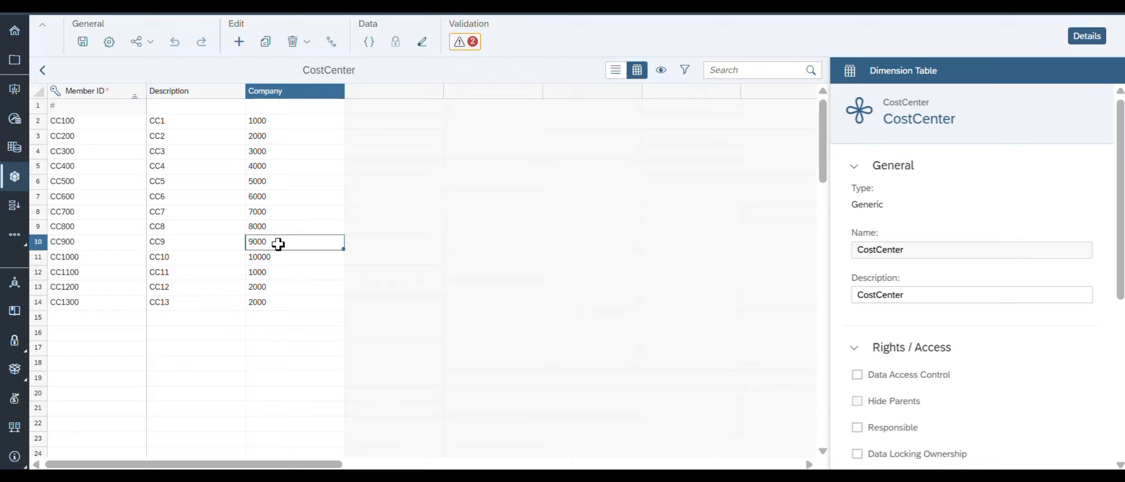